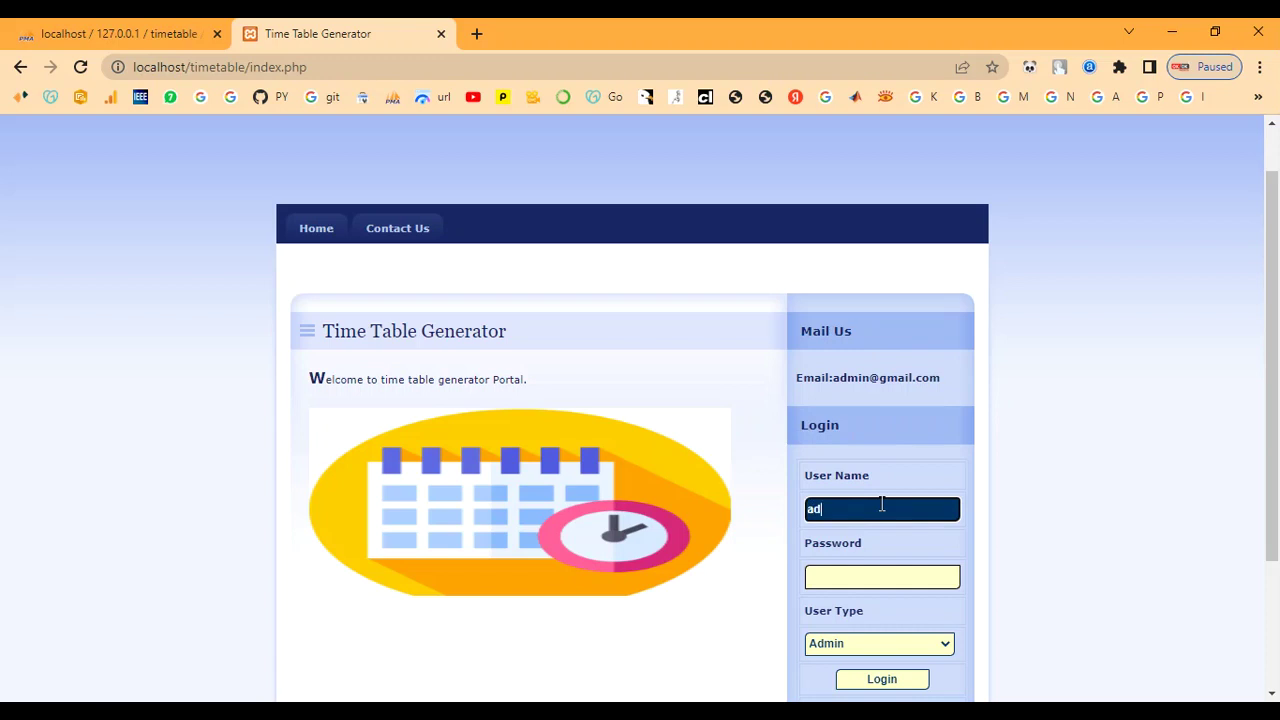
Log in as admin with the account password and user type Admin, and decline to save the password
{"action": "key", "text": "Tab"}
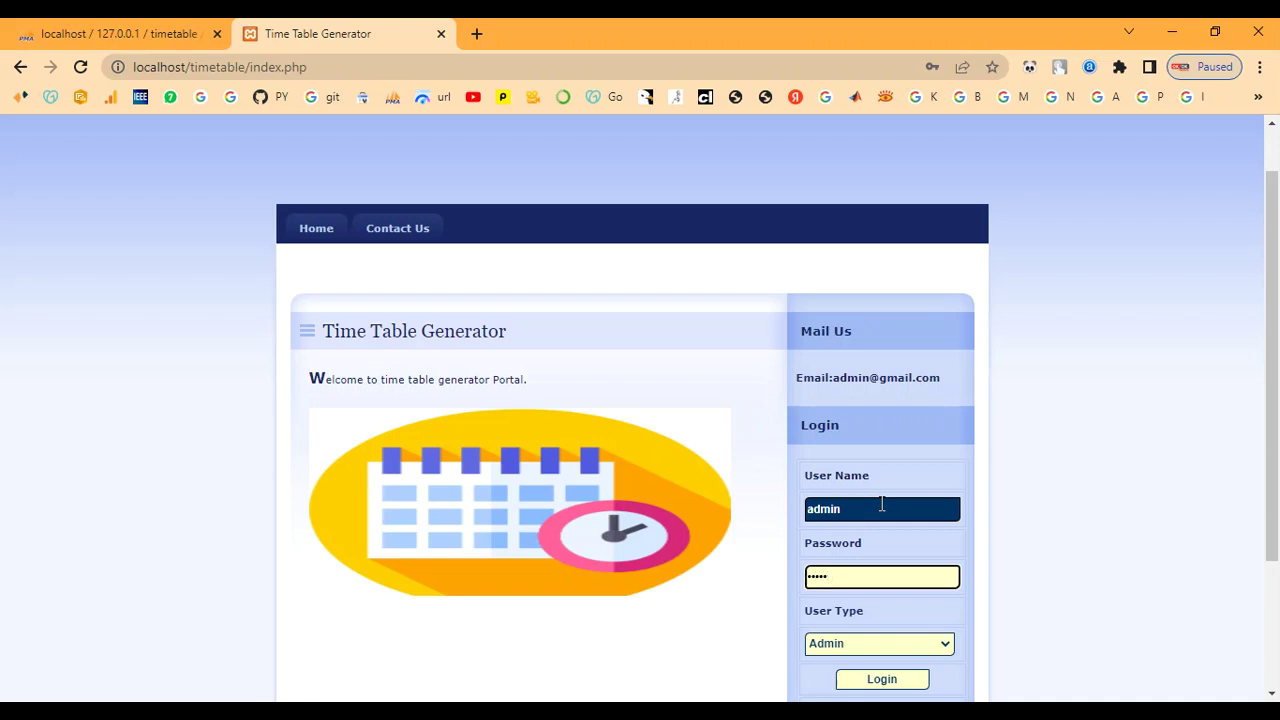
{"action": "type", "text": "a"}
{"action": "left_click", "coordinate": [872, 645]}
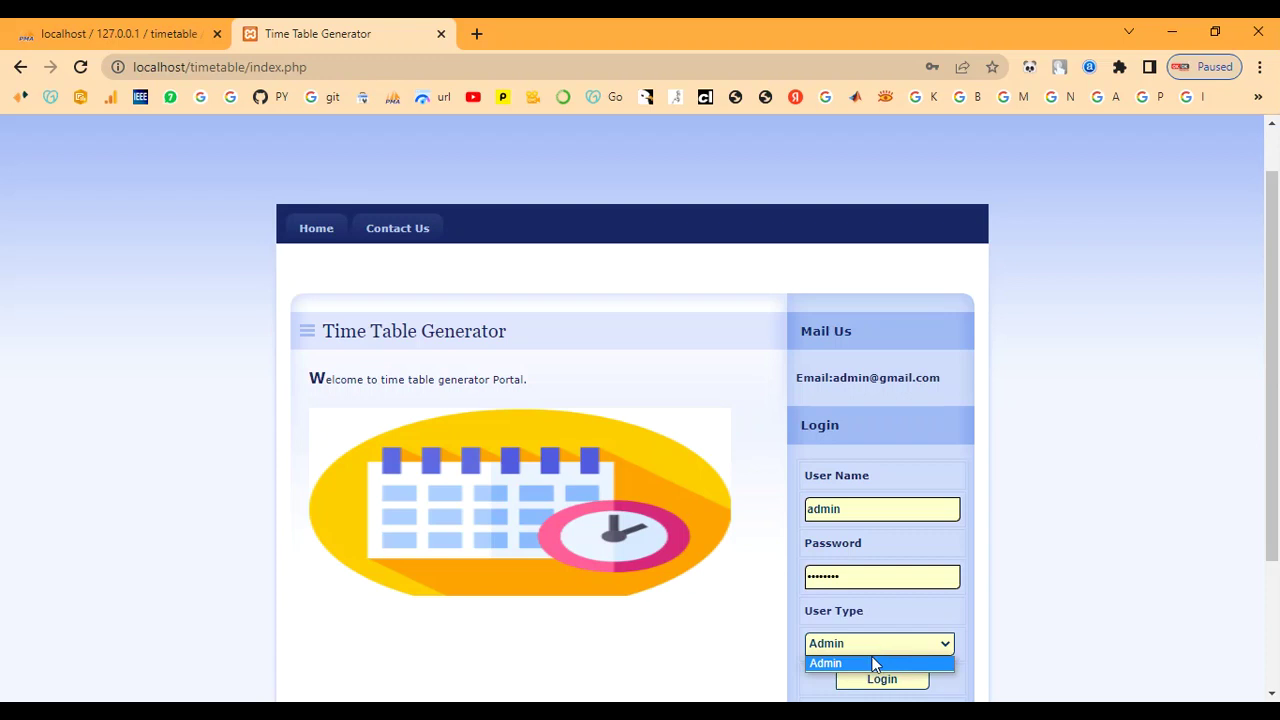
{"action": "scroll", "coordinate": [863, 627], "scroll_direction": "down", "scroll_amount": 1}
{"action": "left_click", "coordinate": [864, 584]}
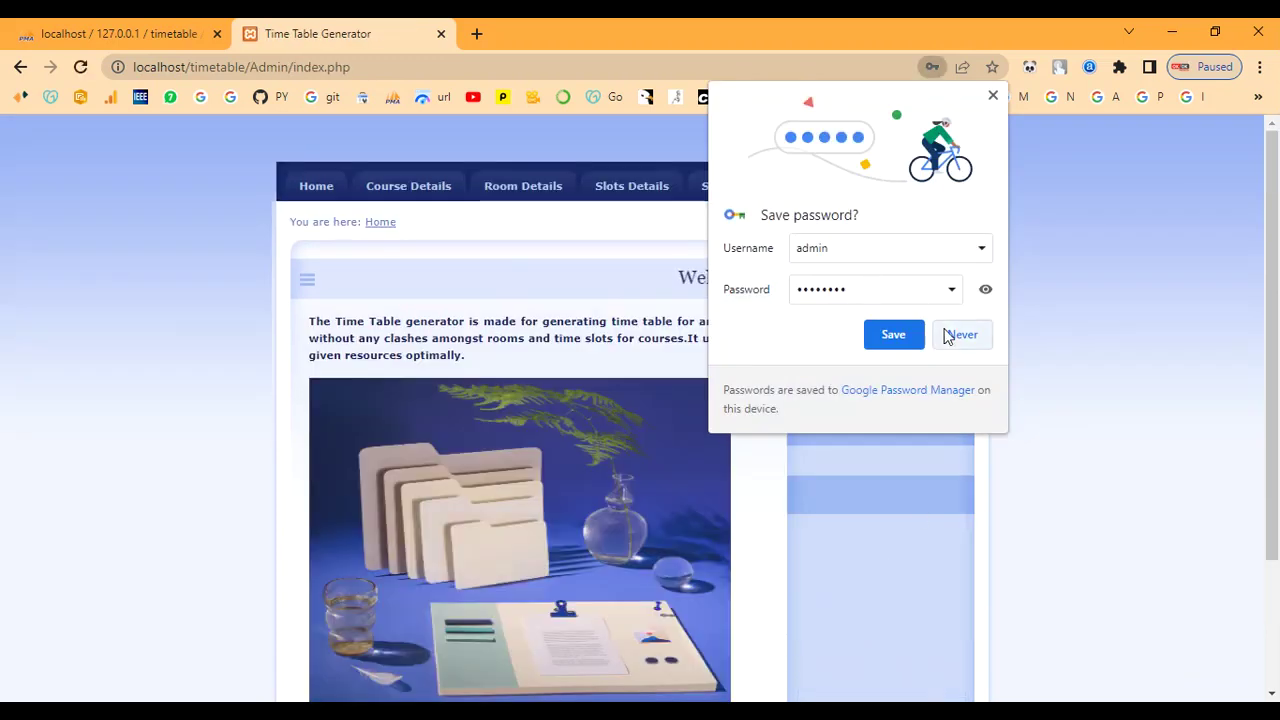
{"action": "left_click", "coordinate": [958, 335]}
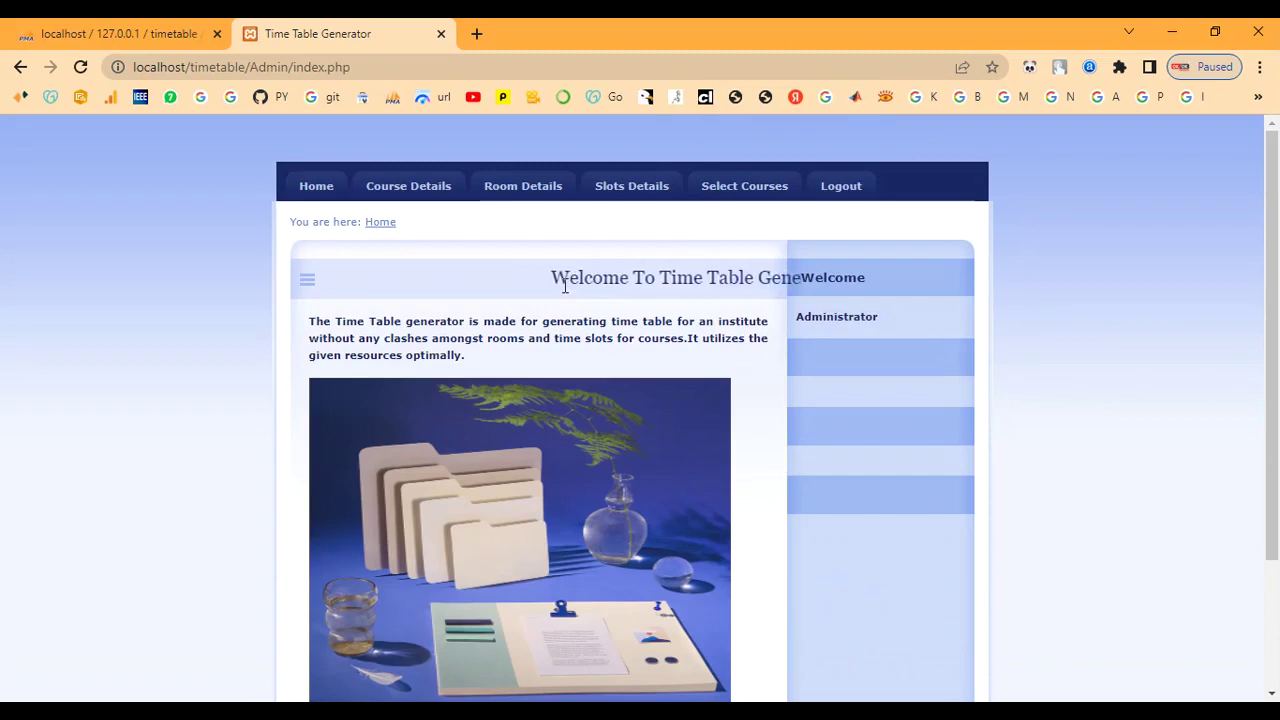
{"action": "left_click_drag", "start_coordinate": [500, 277], "coordinate": [668, 346]}
{"action": "left_click", "coordinate": [668, 350]}
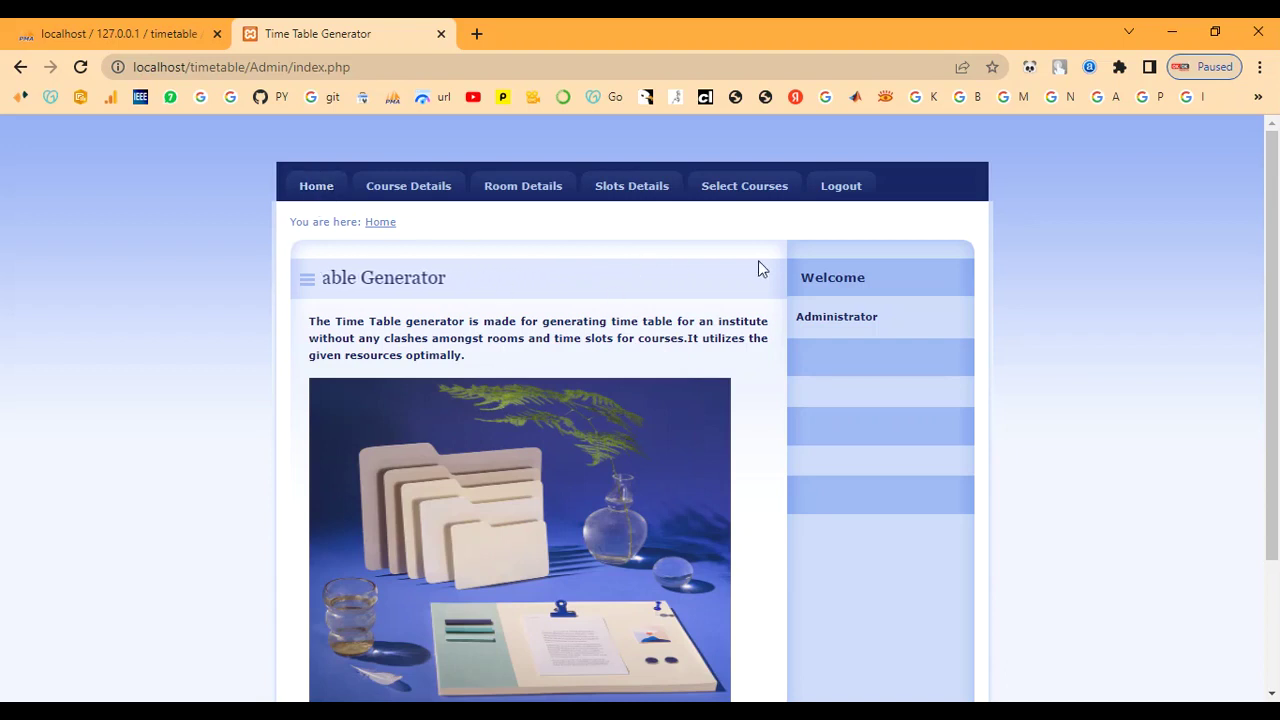
{"action": "scroll", "coordinate": [802, 401], "scroll_direction": "down", "scroll_amount": 2}
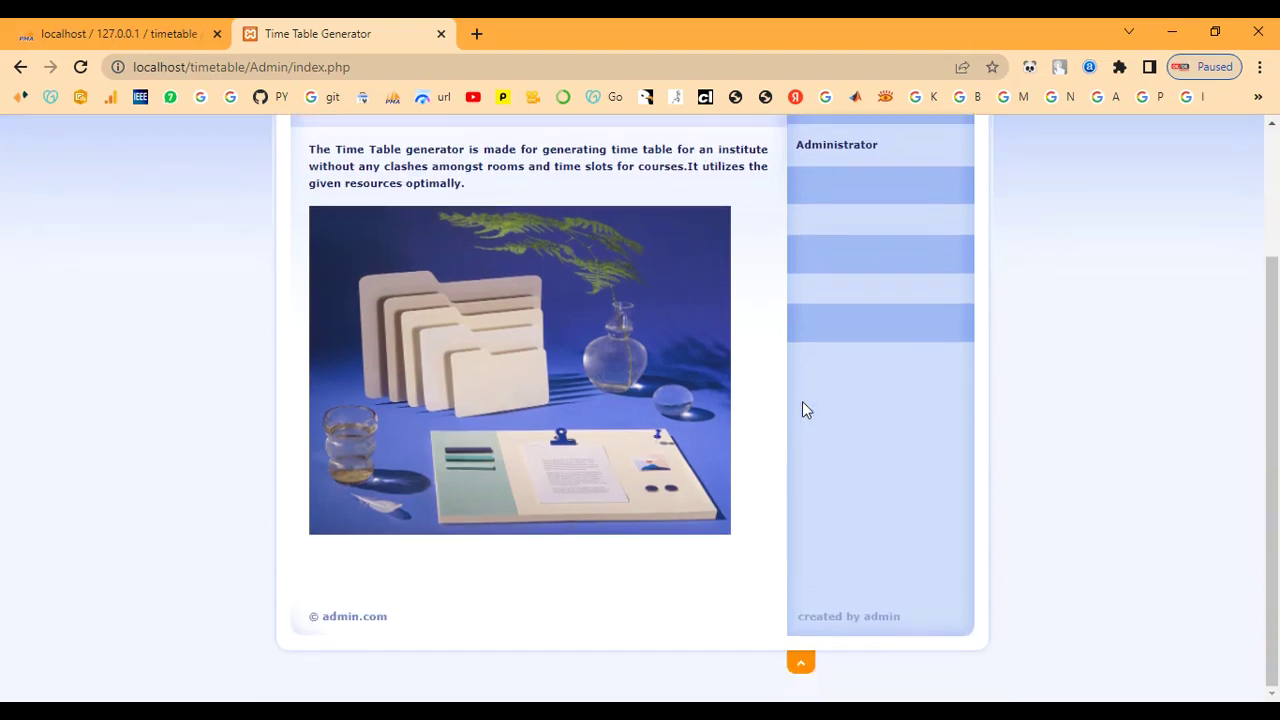
{"action": "scroll", "coordinate": [514, 404], "scroll_direction": "up", "scroll_amount": 2}
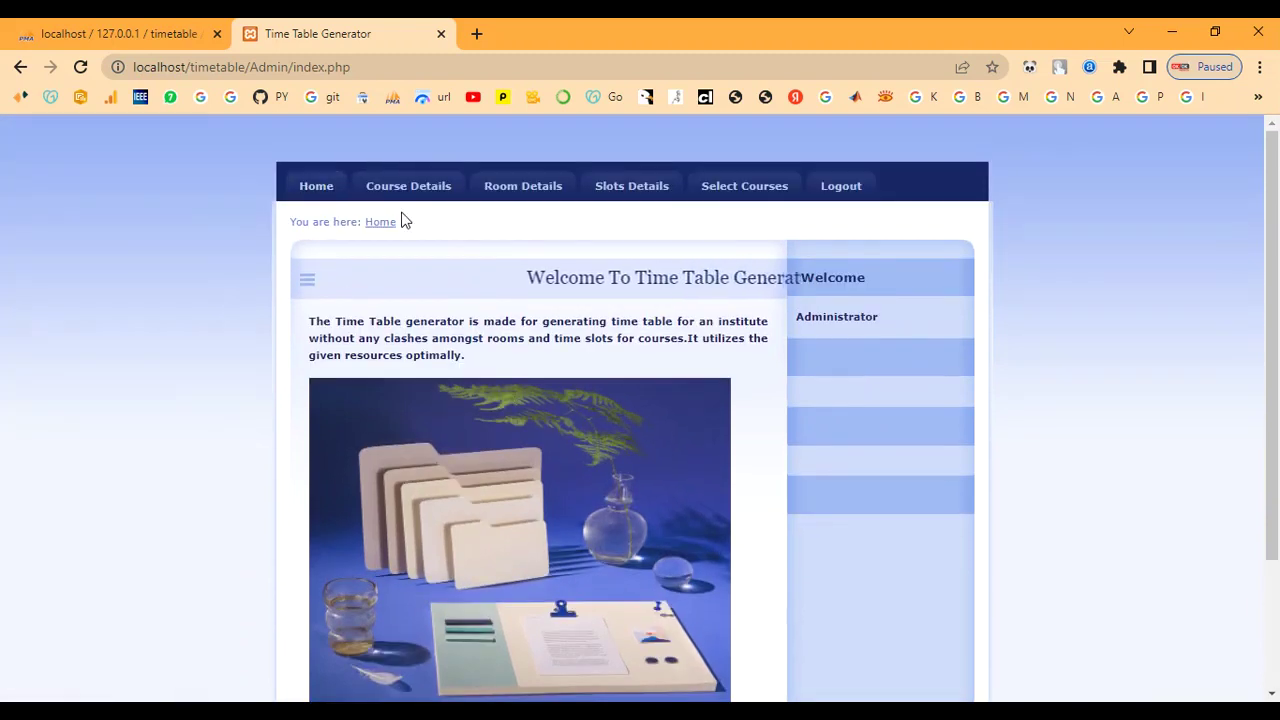
Start adding a new course named Information Technology with 50 students in the odd semester type
{"action": "left_click", "coordinate": [404, 196]}
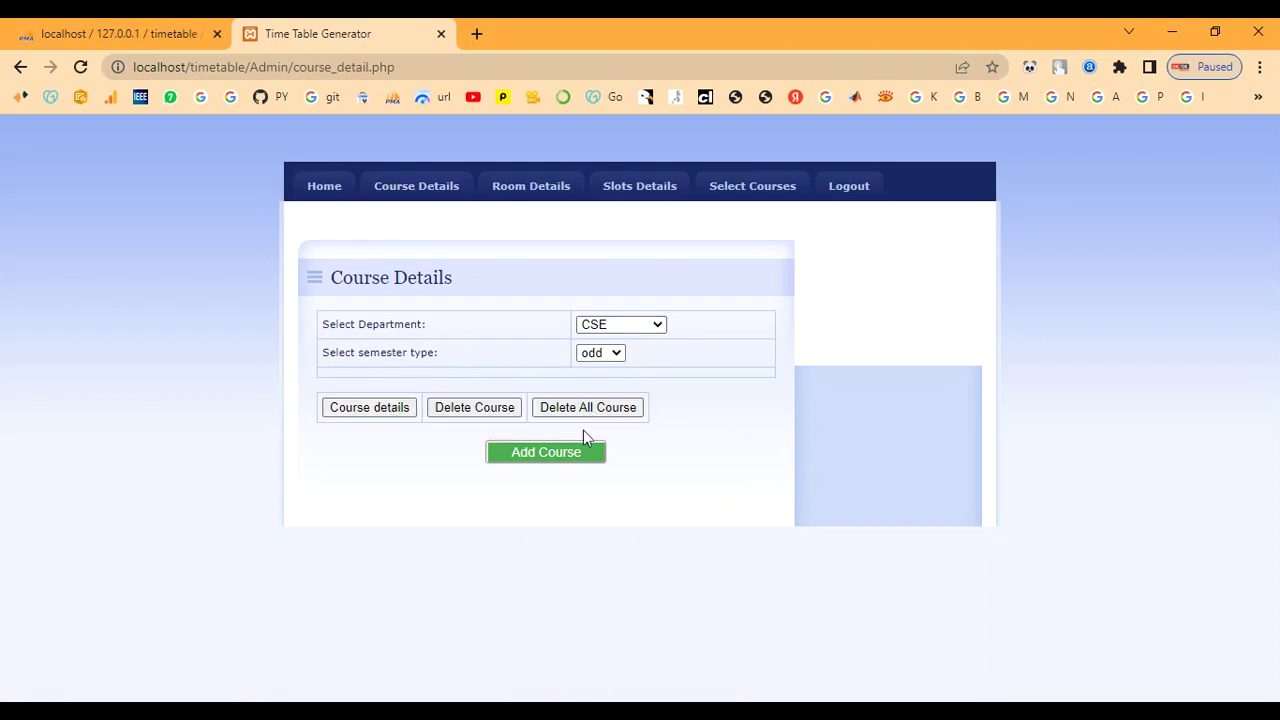
{"action": "left_click", "coordinate": [530, 458]}
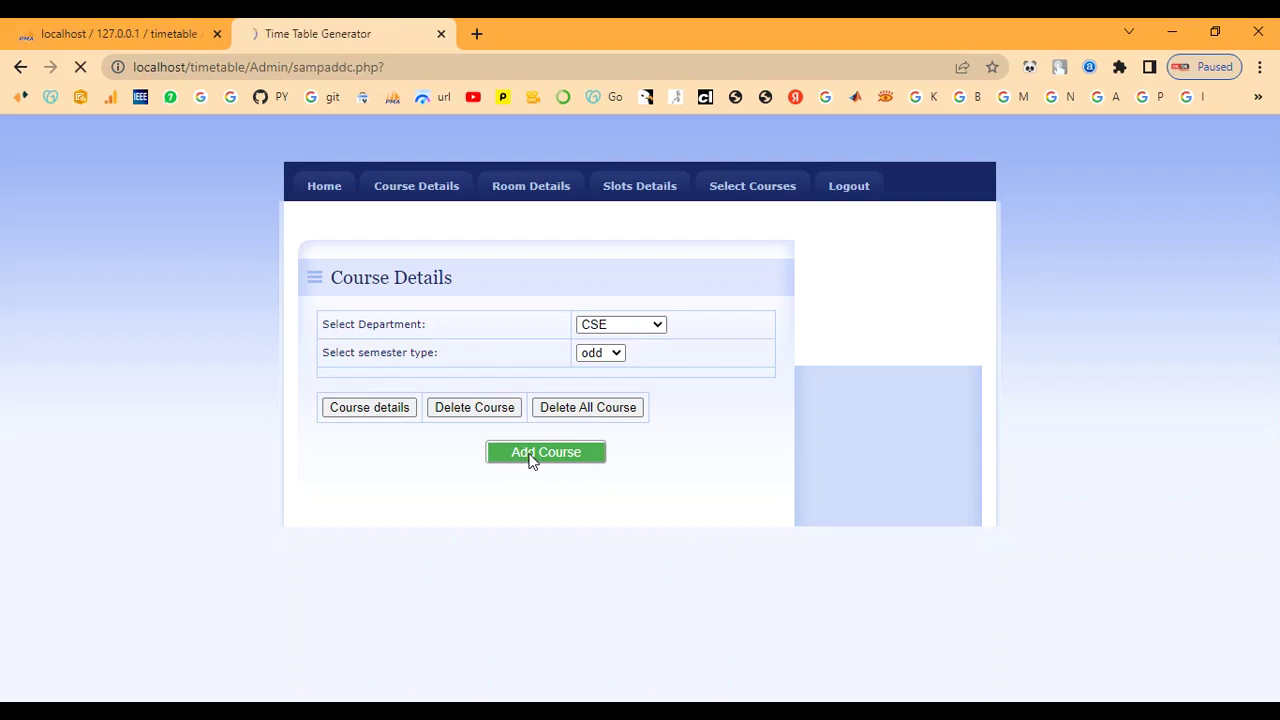
{"action": "left_click", "coordinate": [572, 324]}
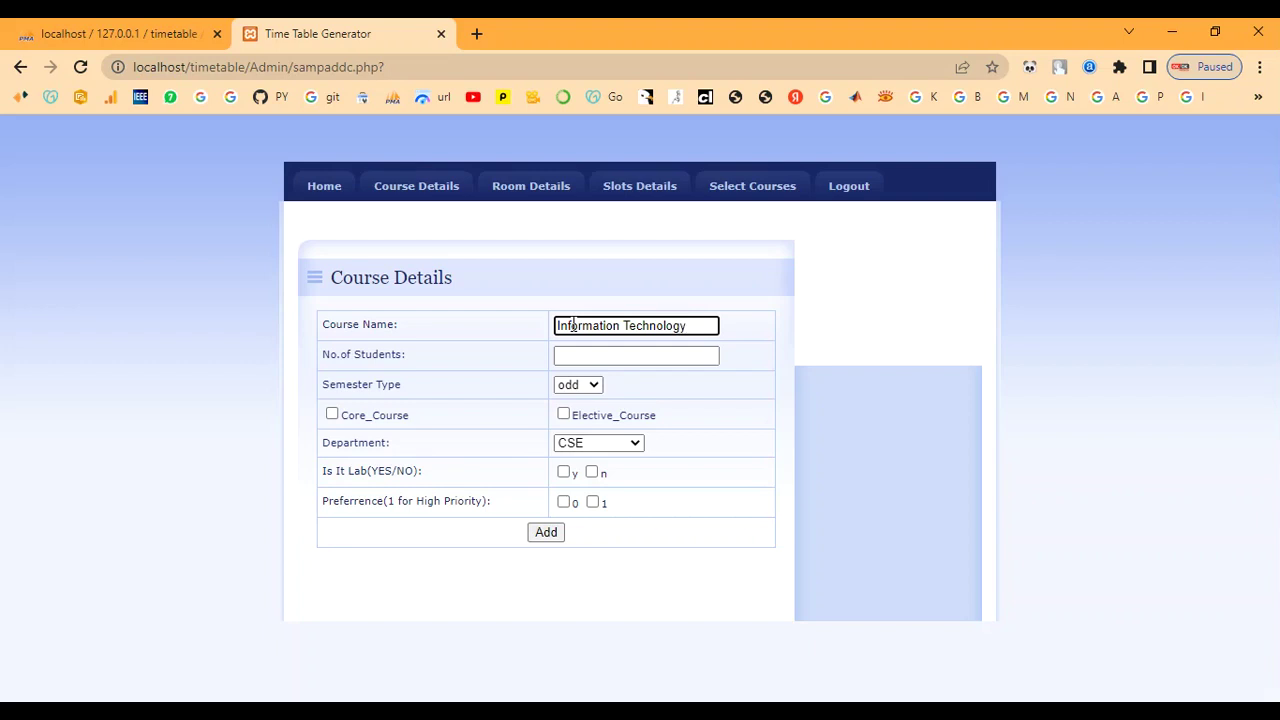
{"action": "key", "text": "Tab"}
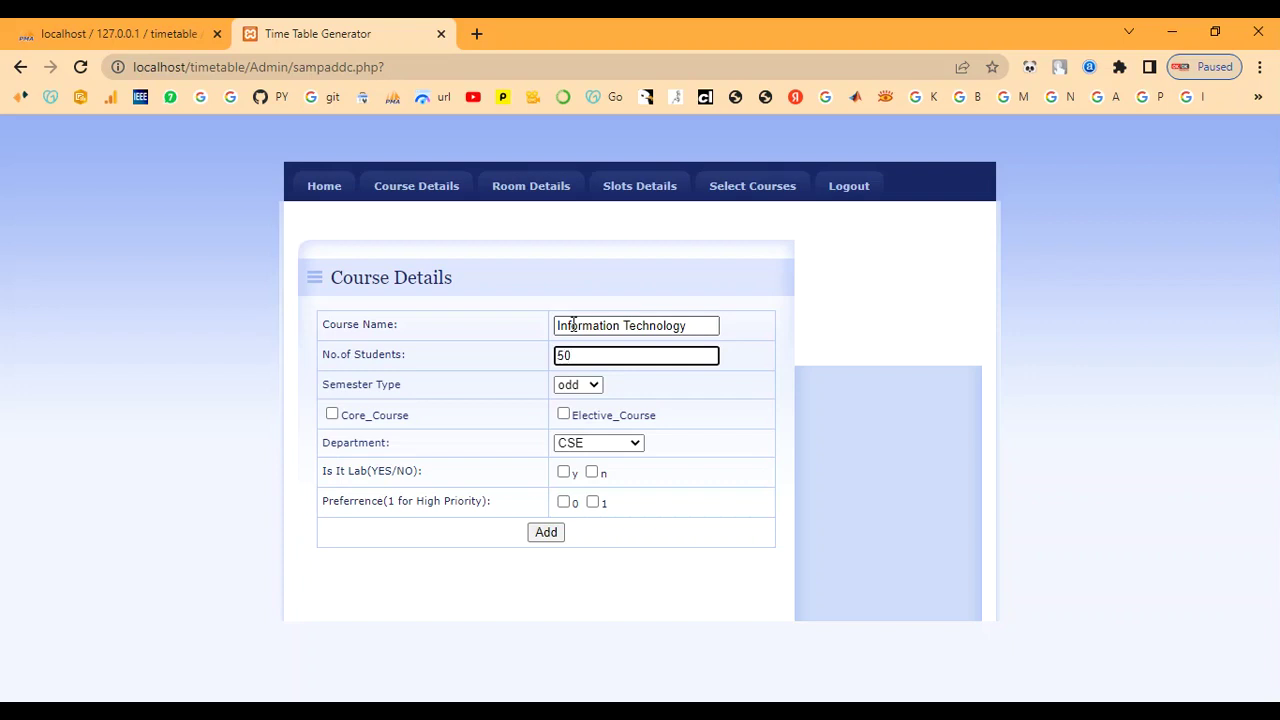
{"action": "key", "text": "Tab"}
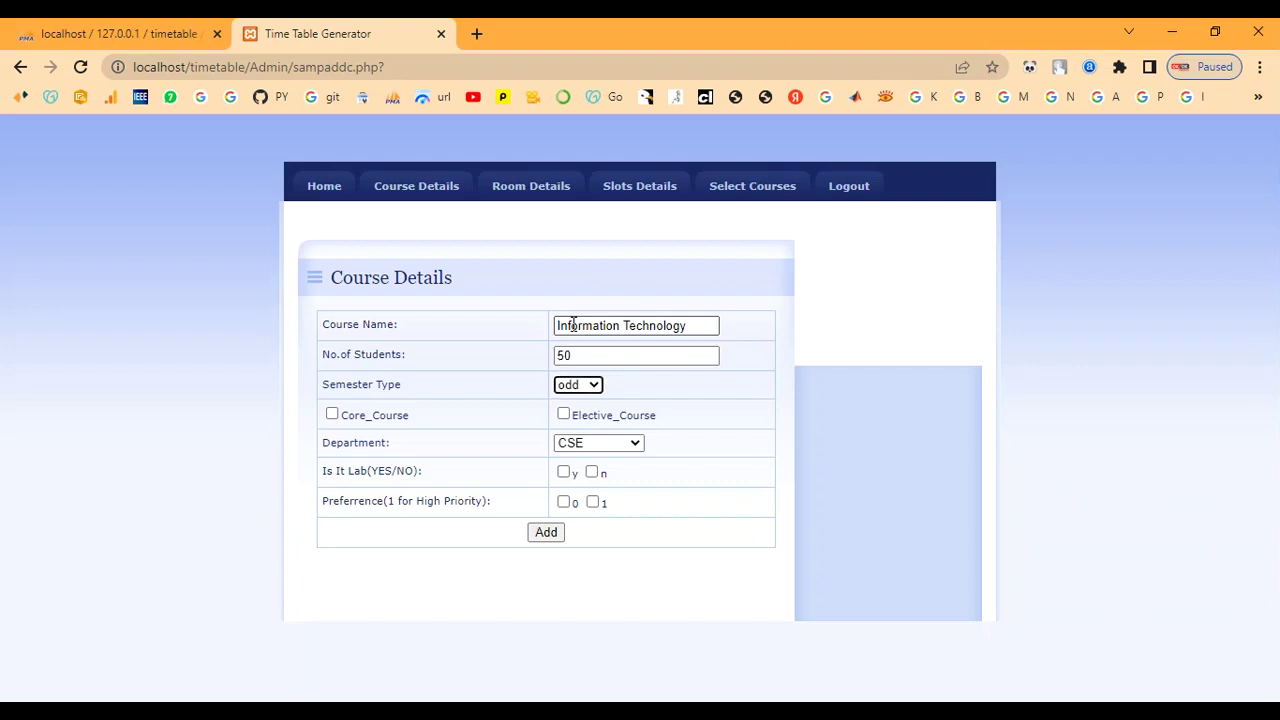
{"action": "left_click", "coordinate": [591, 388]}
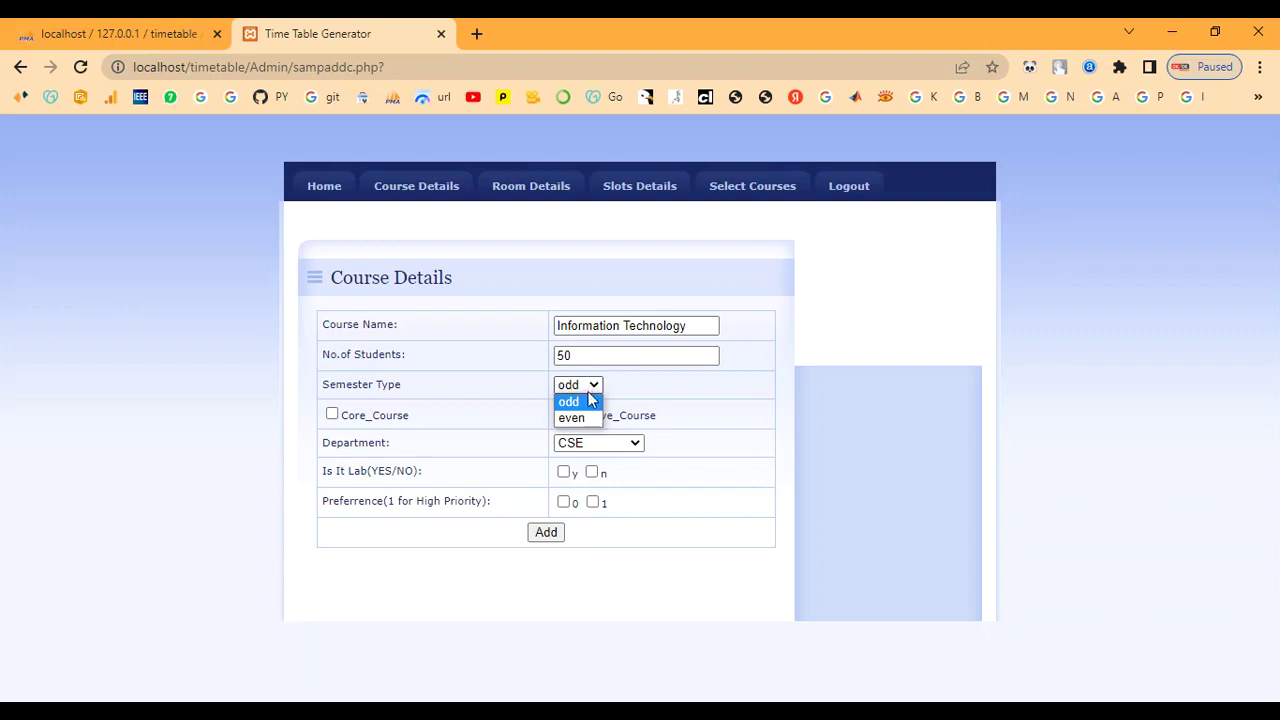
{"action": "left_click", "coordinate": [587, 402]}
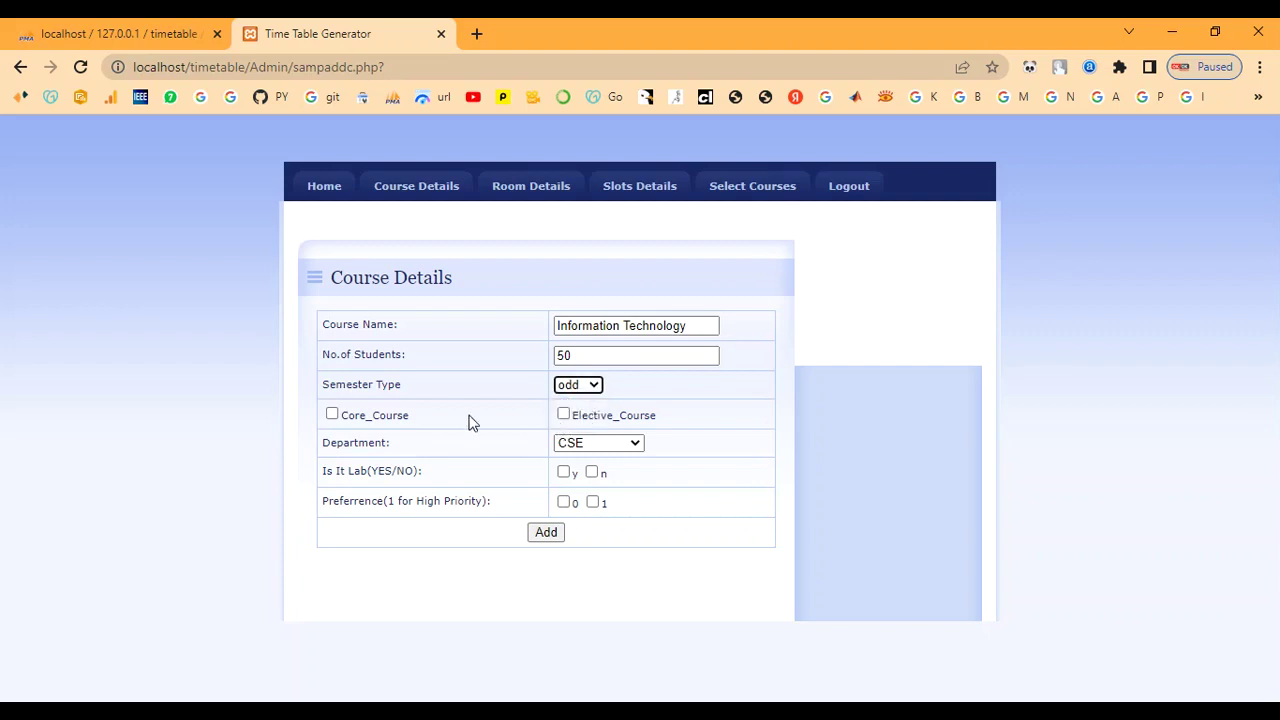
Mark the Information Technology course as a core course for semester 8 in the CSE department
{"action": "left_click", "coordinate": [332, 414]}
{"action": "left_click", "coordinate": [349, 450]}
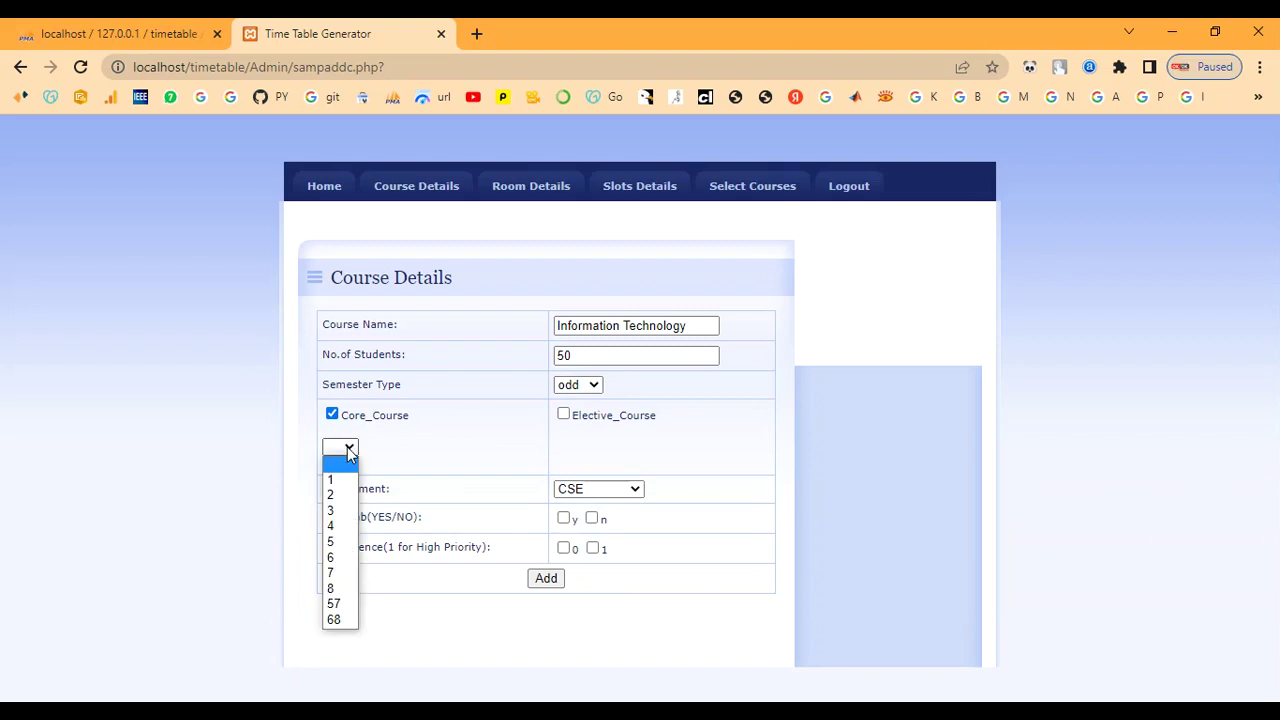
{"action": "left_click", "coordinate": [345, 589]}
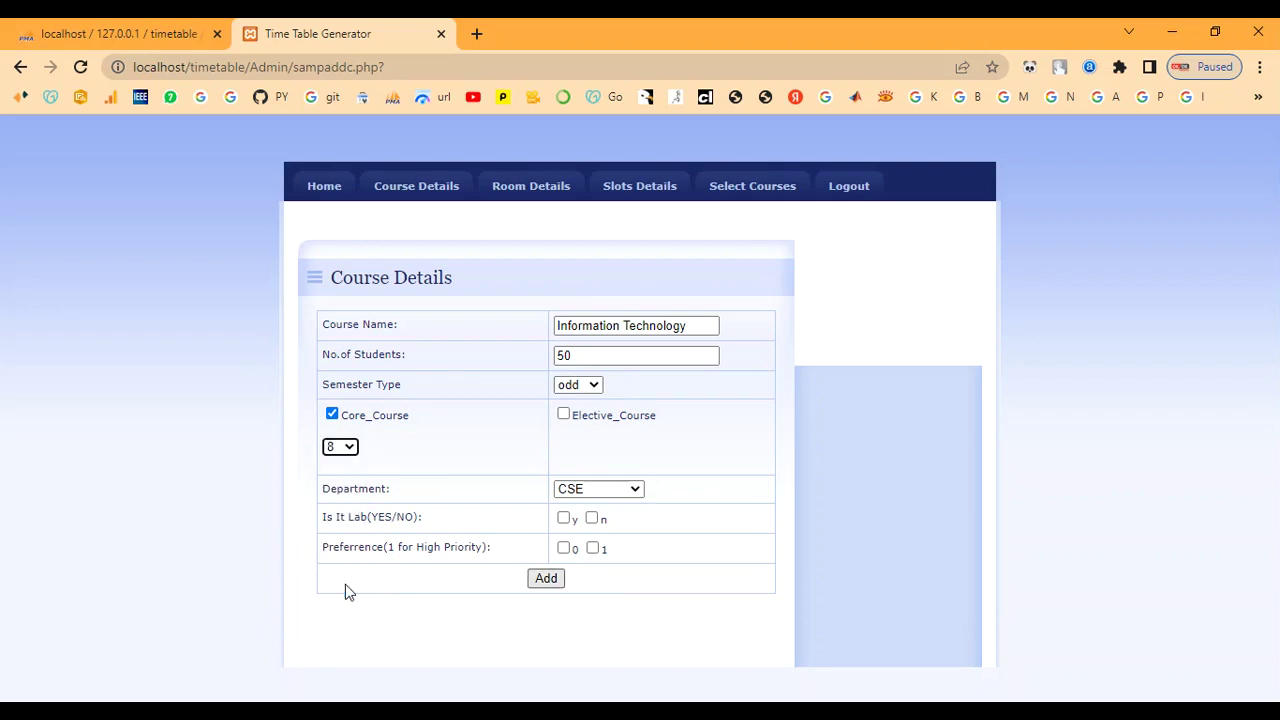
{"action": "left_click", "coordinate": [601, 489]}
{"action": "left_click", "coordinate": [605, 513]}
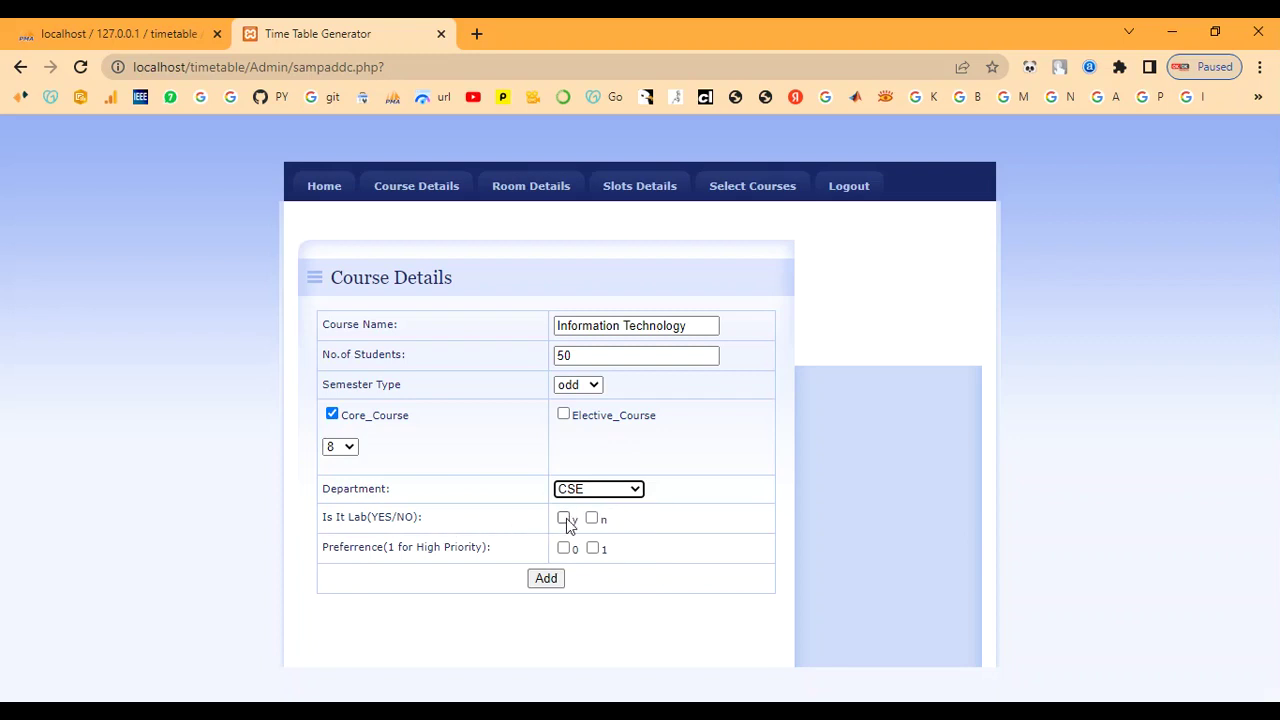
Mark the course as a lab for D1 only, with Computer_Lab(Ground_Floor) and Computer_LabII as its first two lab rooms
{"action": "left_click", "coordinate": [564, 518]}
{"action": "scroll", "coordinate": [566, 520], "scroll_direction": "down", "scroll_amount": 1}
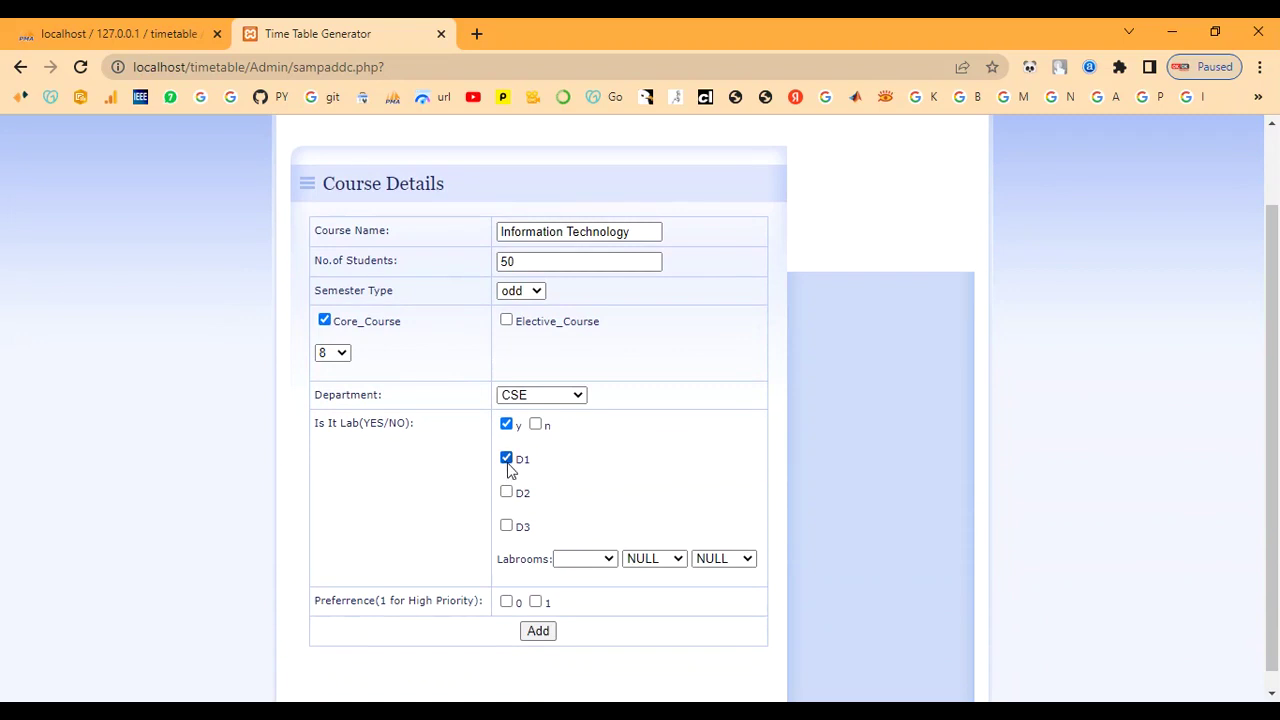
{"action": "left_click", "coordinate": [588, 566]}
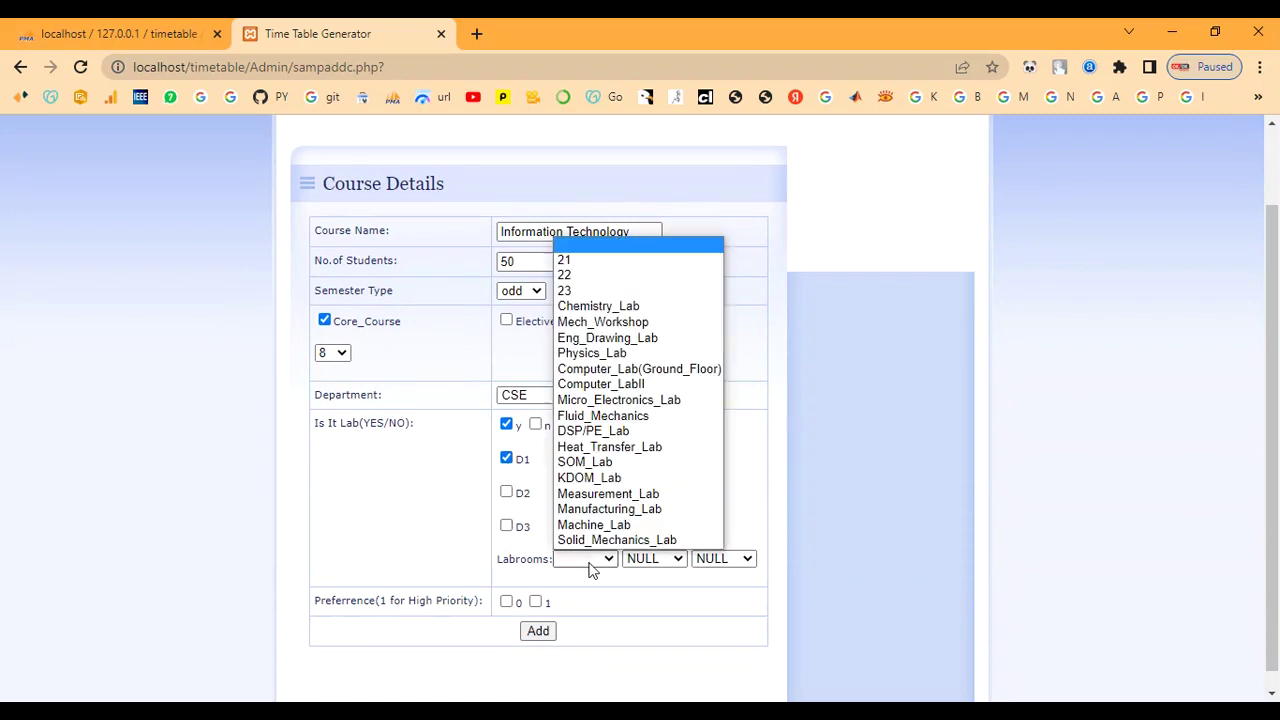
{"action": "left_click", "coordinate": [633, 370]}
{"action": "left_click", "coordinate": [506, 492]}
{"action": "left_click", "coordinate": [640, 562]}
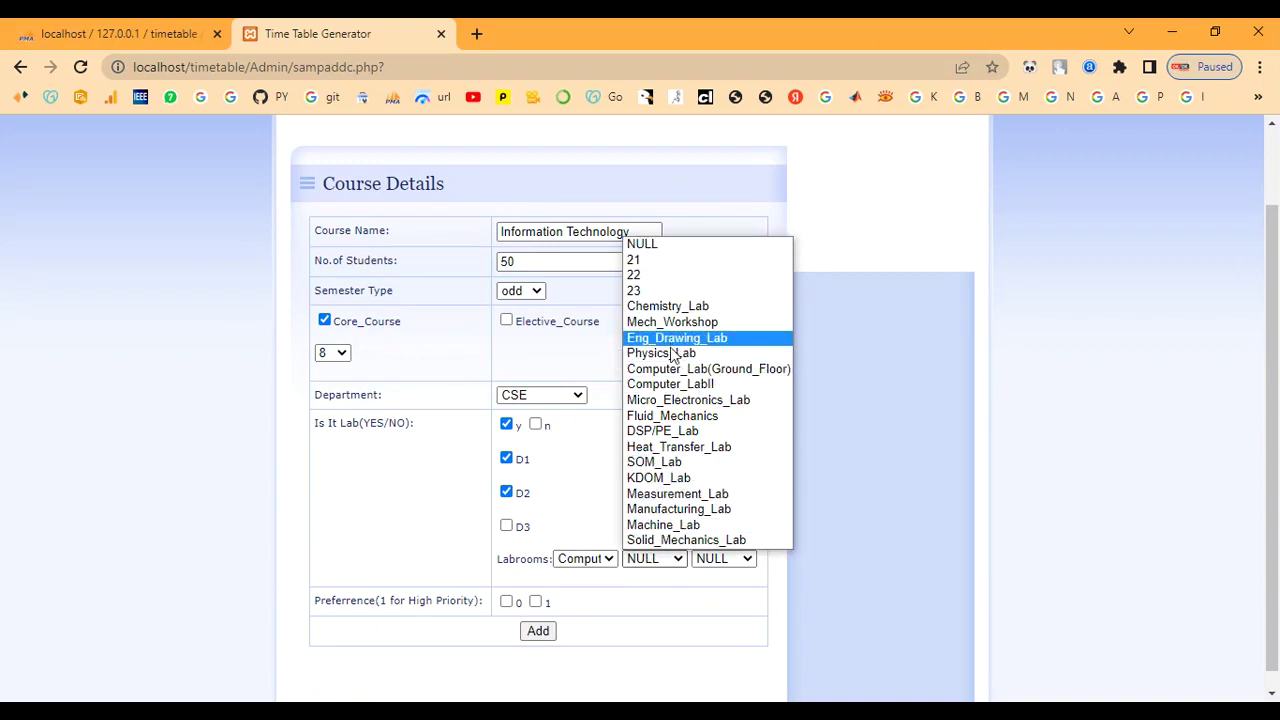
{"action": "left_click", "coordinate": [686, 384]}
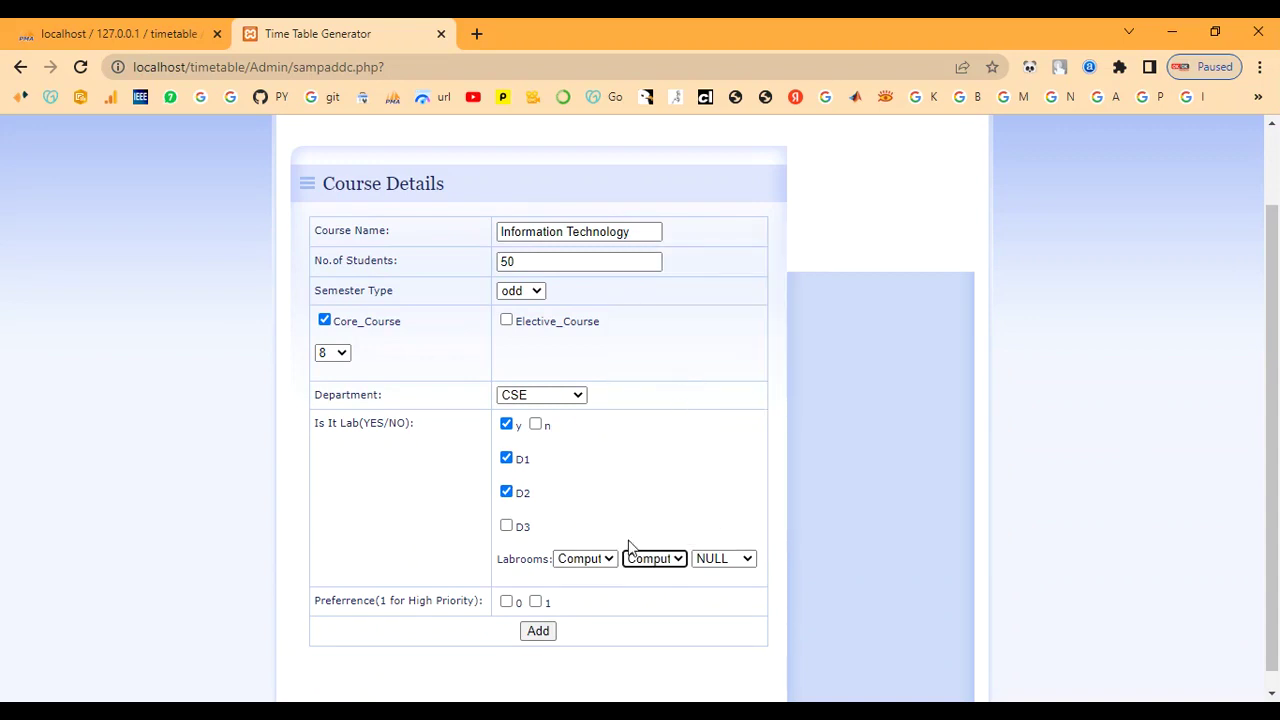
{"action": "left_click", "coordinate": [507, 493]}
{"action": "scroll", "coordinate": [609, 543], "scroll_direction": "down", "scroll_amount": 1}
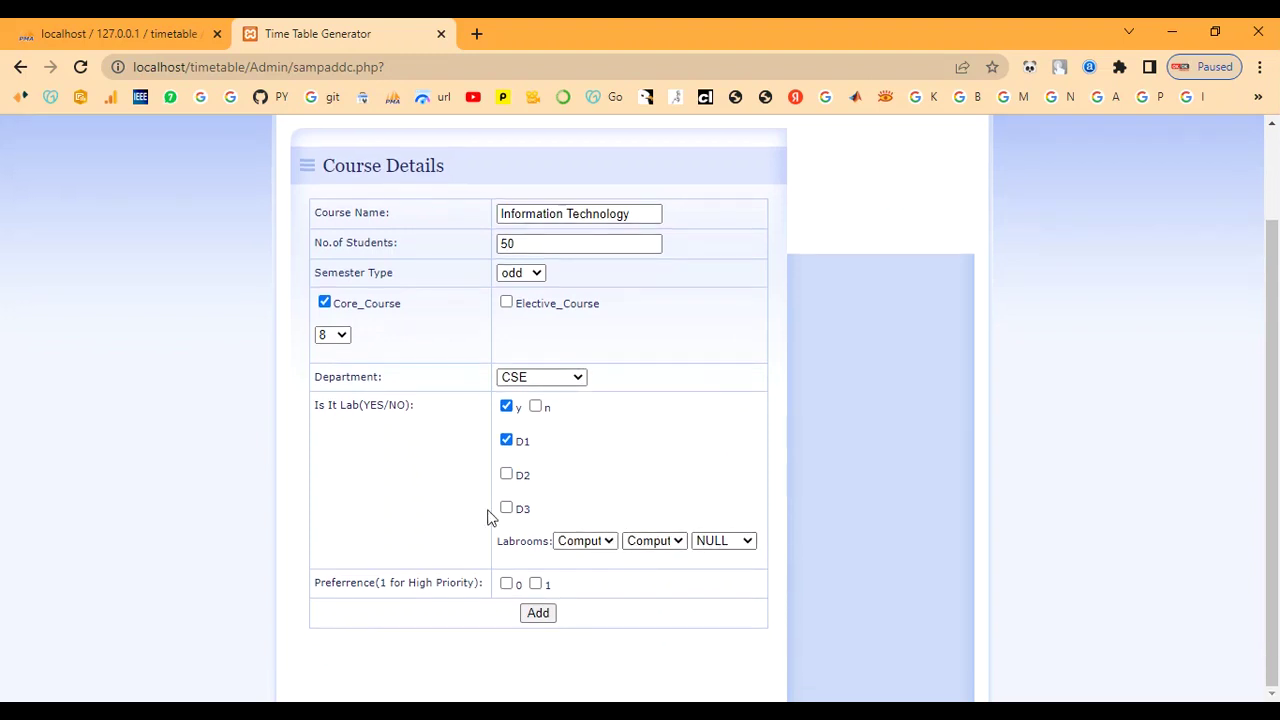
Try setting the course preference to 1 with preferred room 22, and look through the available slots
{"action": "left_click_drag", "start_coordinate": [349, 583], "coordinate": [471, 590]}
{"action": "left_click", "coordinate": [466, 589]}
{"action": "left_click", "coordinate": [506, 584]}
{"action": "left_click", "coordinate": [536, 584]}
{"action": "scroll", "coordinate": [537, 590], "scroll_direction": "down", "scroll_amount": 1}
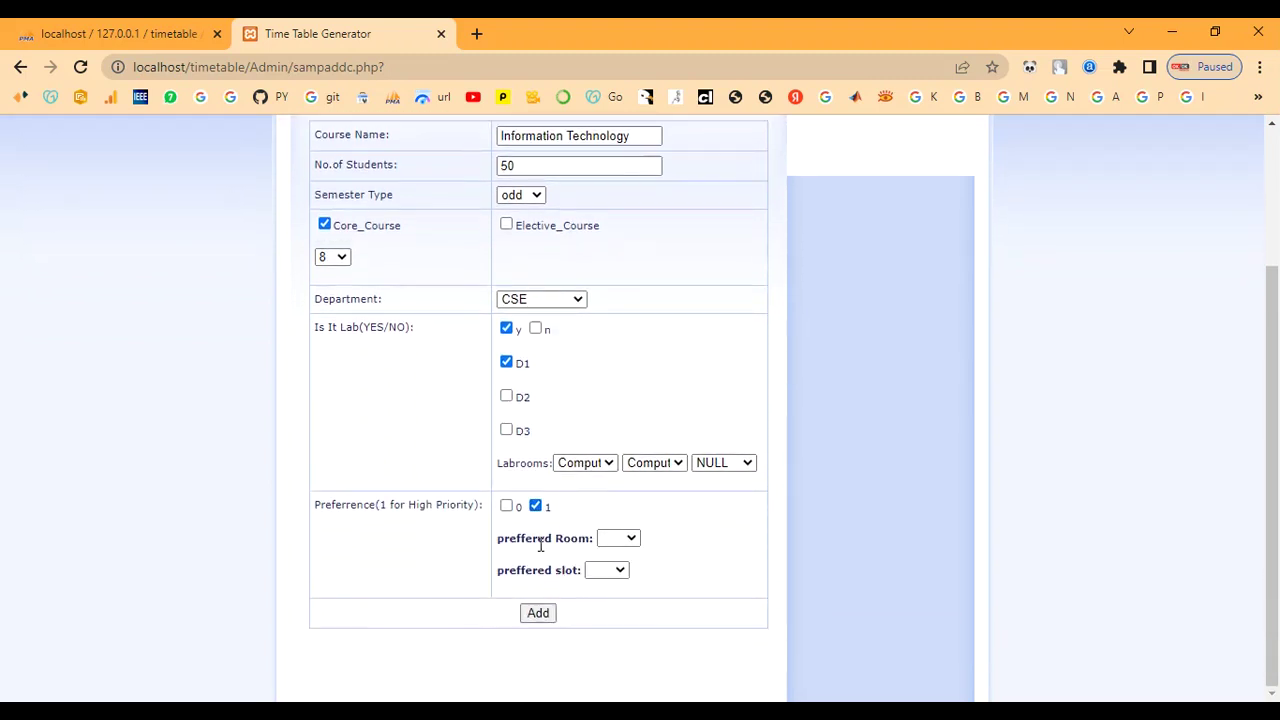
{"action": "left_click", "coordinate": [618, 538]}
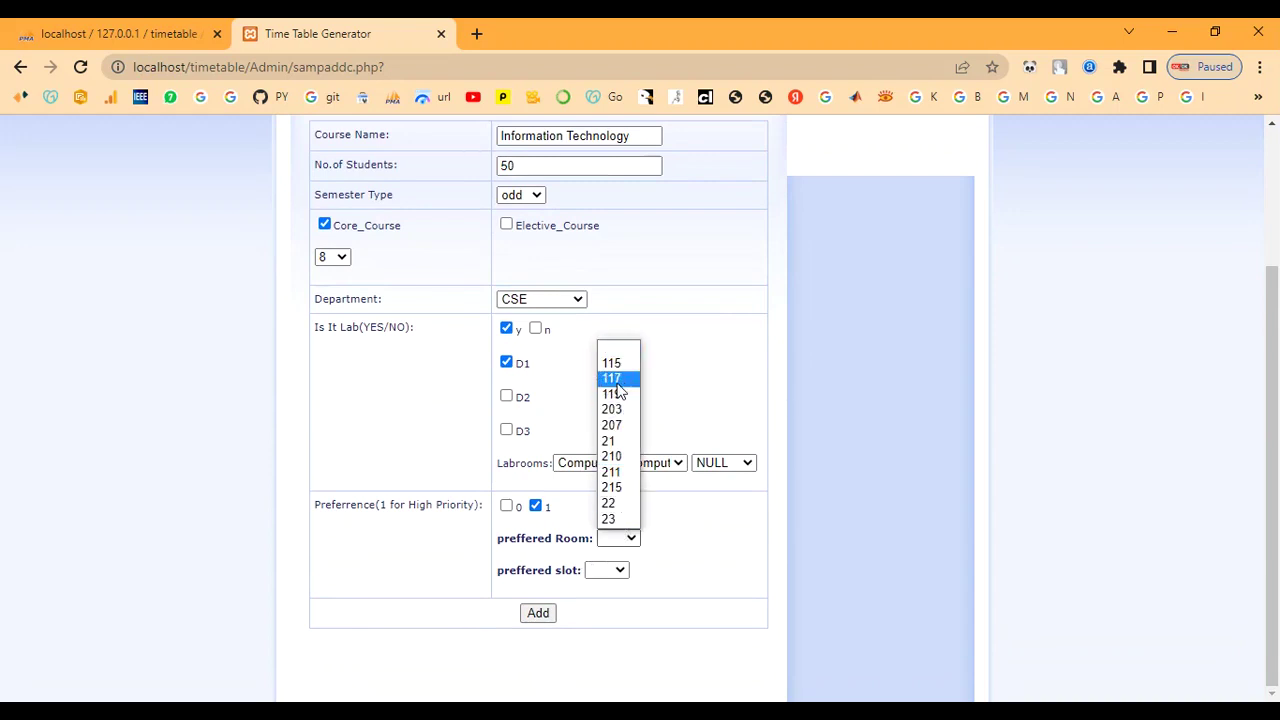
{"action": "left_click", "coordinate": [614, 569]}
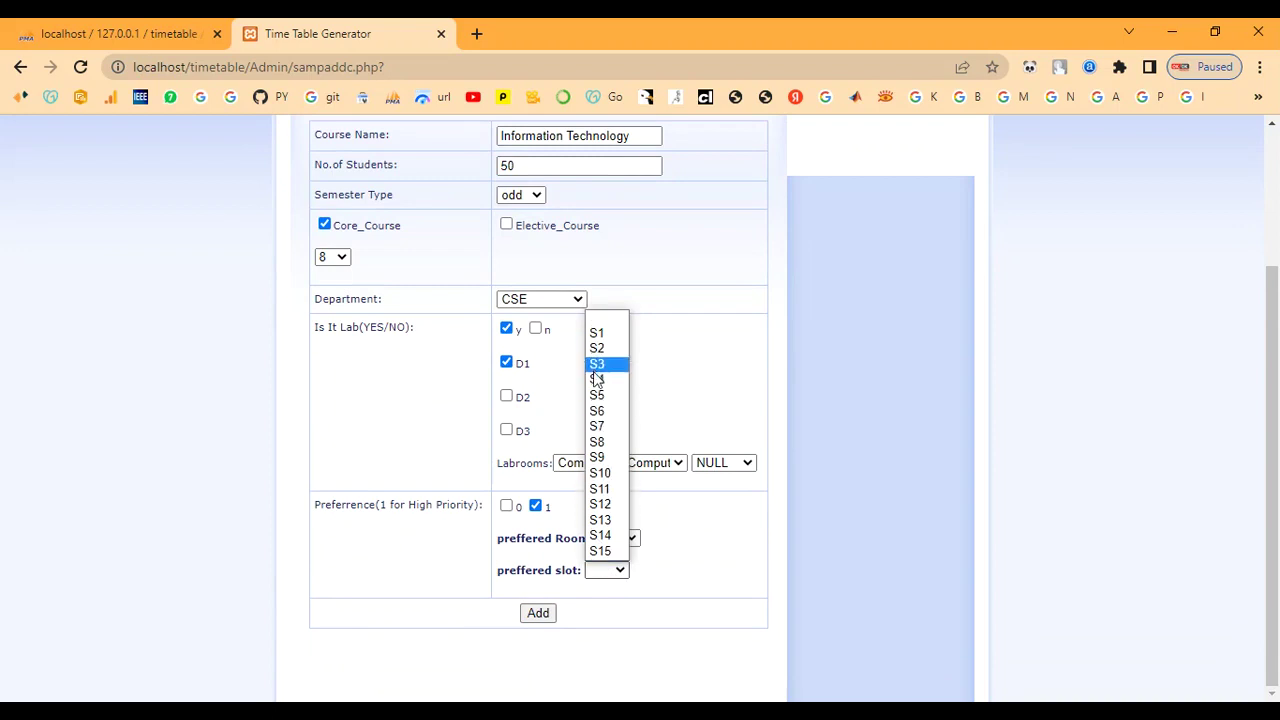
{"action": "left_click", "coordinate": [670, 580]}
{"action": "left_click", "coordinate": [615, 542]}
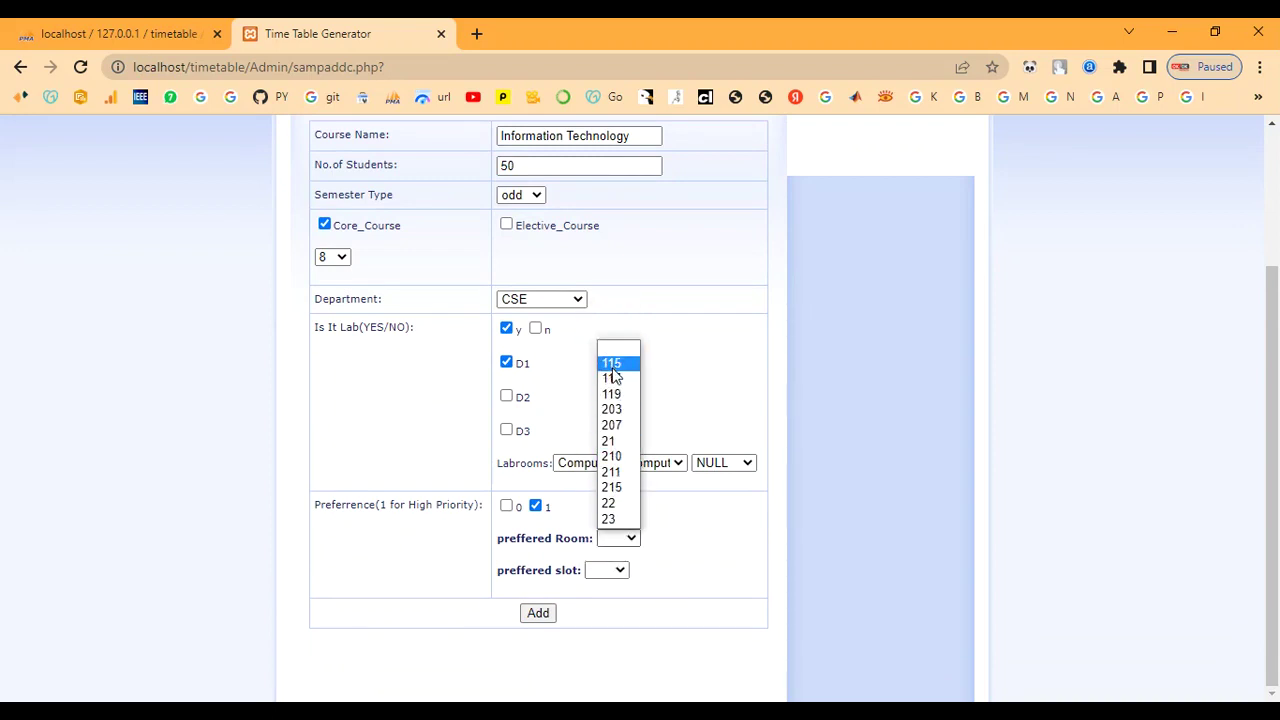
{"action": "left_click", "coordinate": [622, 511]}
{"action": "left_click", "coordinate": [612, 570]}
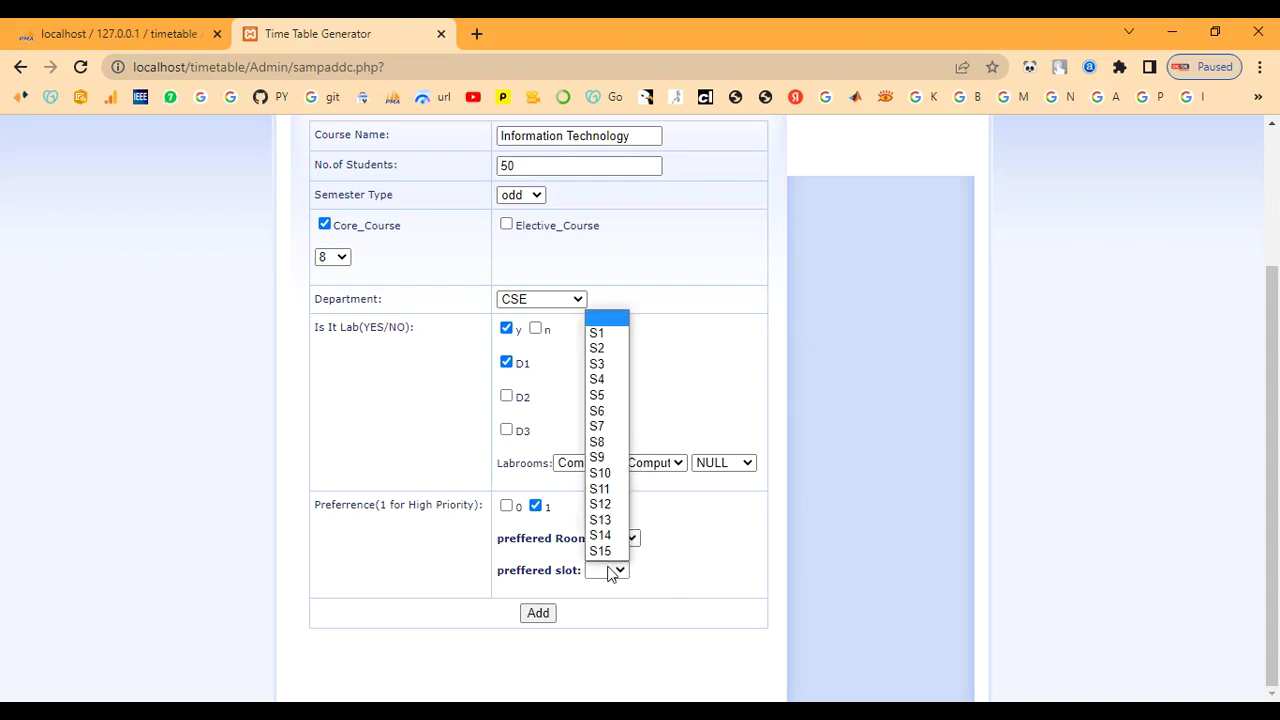
{"action": "left_click", "coordinate": [697, 556]}
{"action": "left_click", "coordinate": [622, 540]}
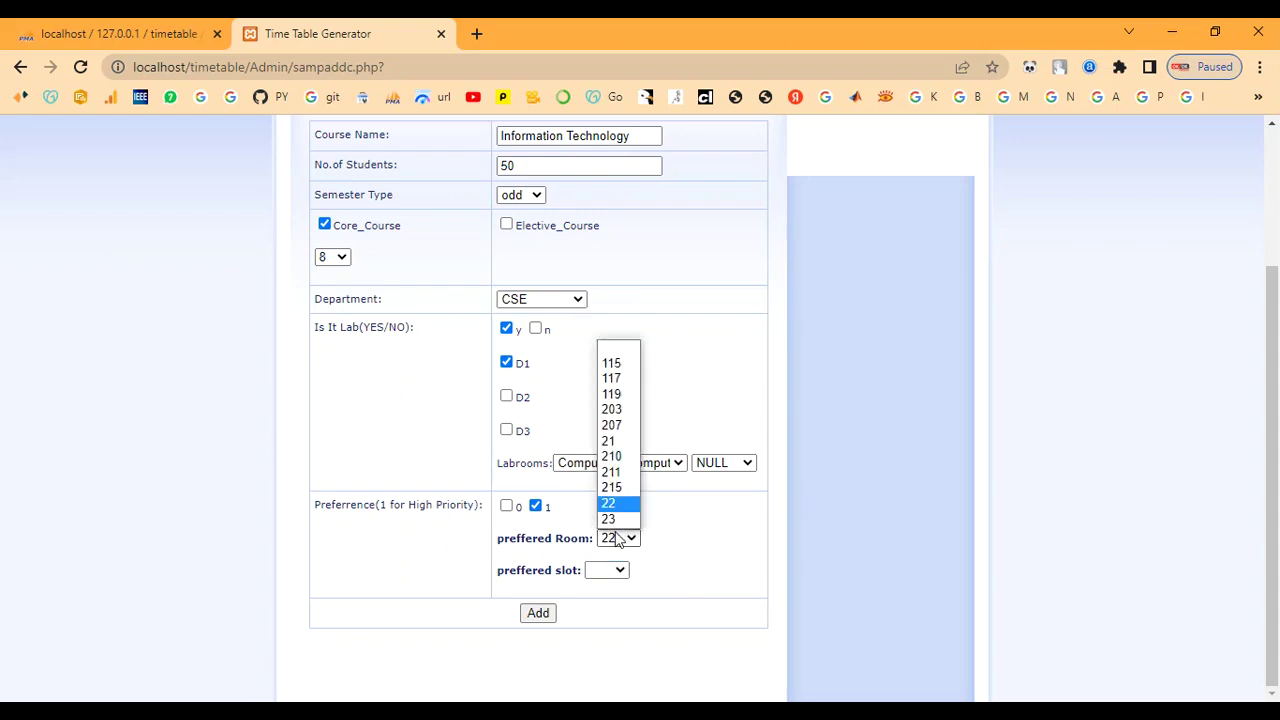
Add the course with preference 0 and return to the course details page
{"action": "left_click", "coordinate": [506, 506]}
{"action": "left_click", "coordinate": [541, 613]}
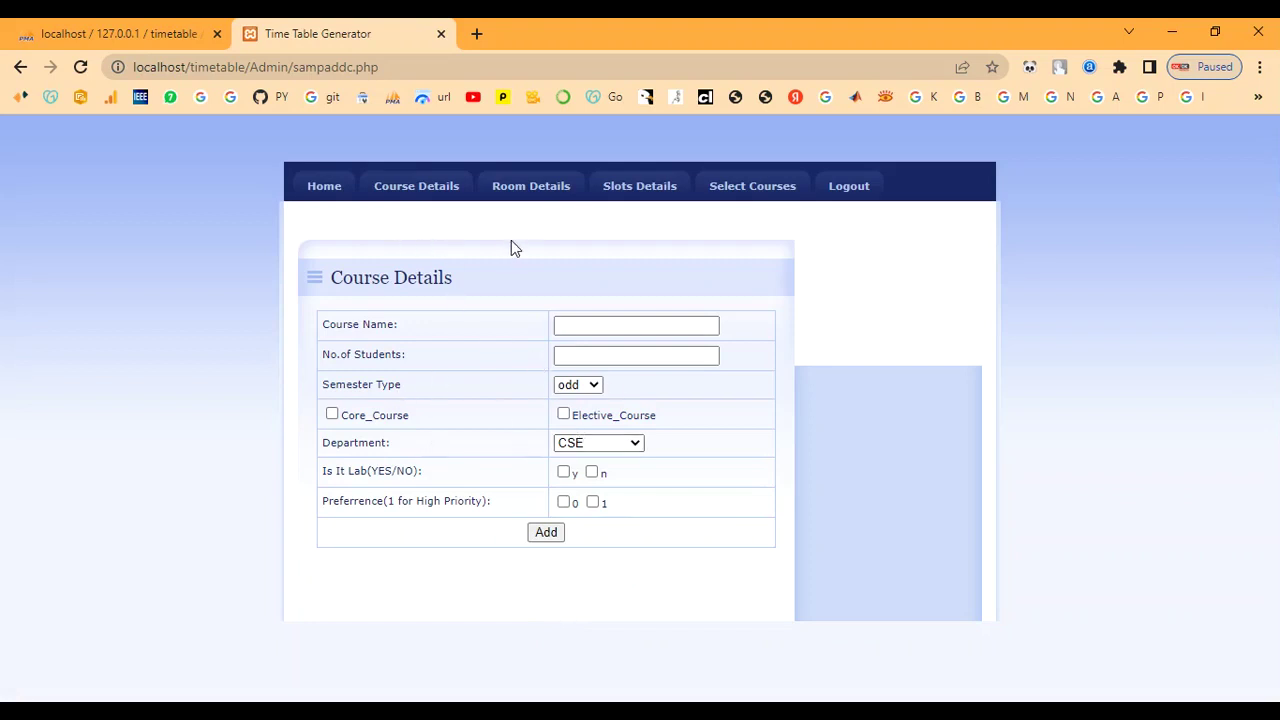
{"action": "left_click", "coordinate": [414, 191]}
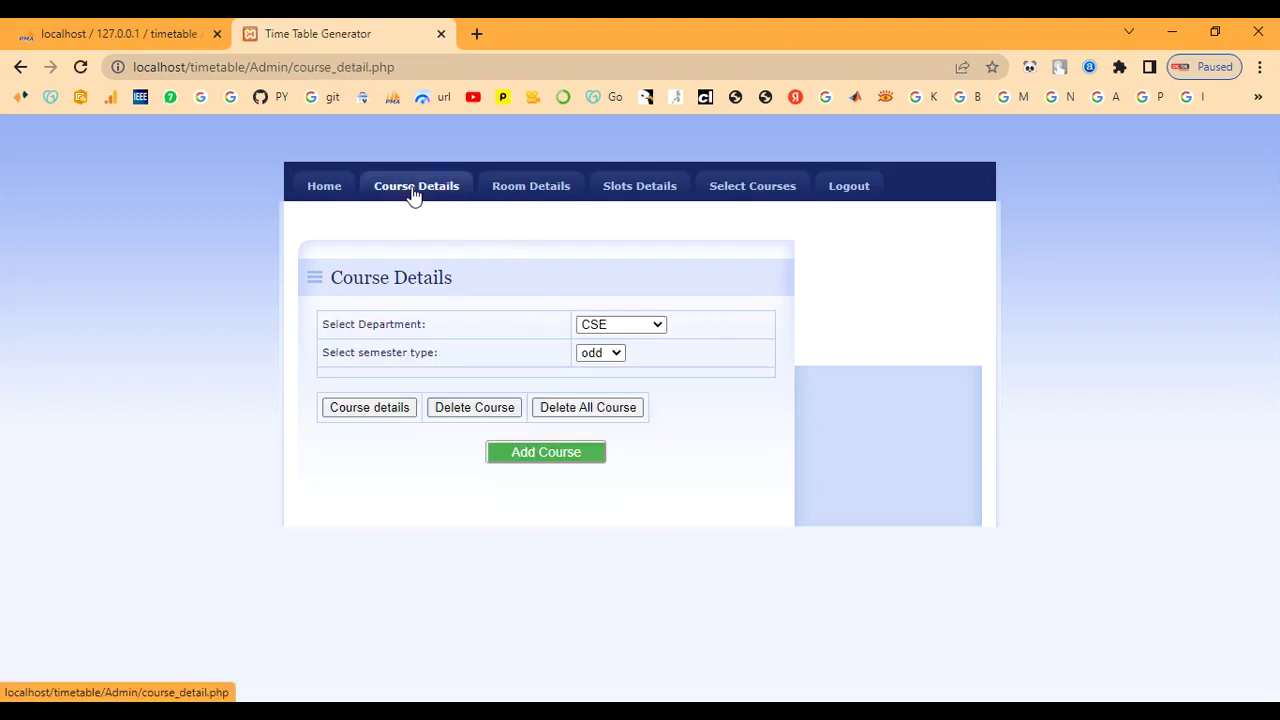
Look through the classroom details list with room names and capacities
{"action": "left_click", "coordinate": [525, 194]}
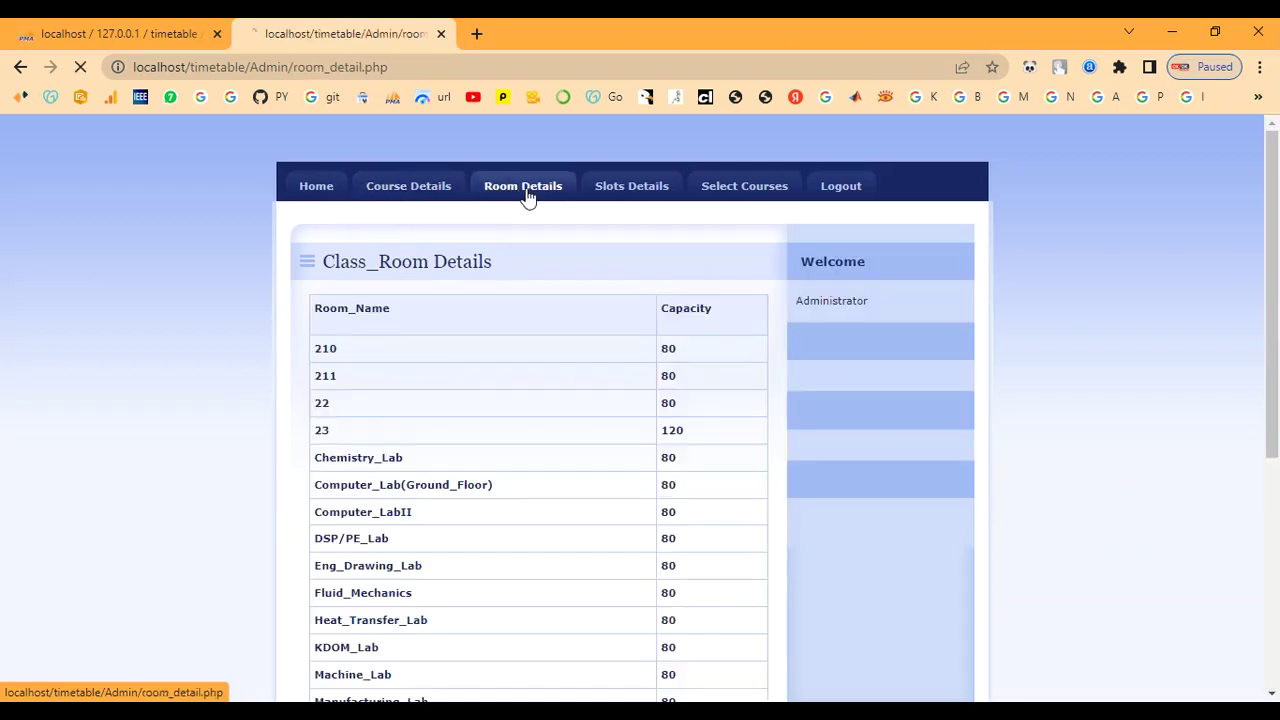
{"action": "scroll", "coordinate": [466, 385], "scroll_direction": "down", "scroll_amount": 4}
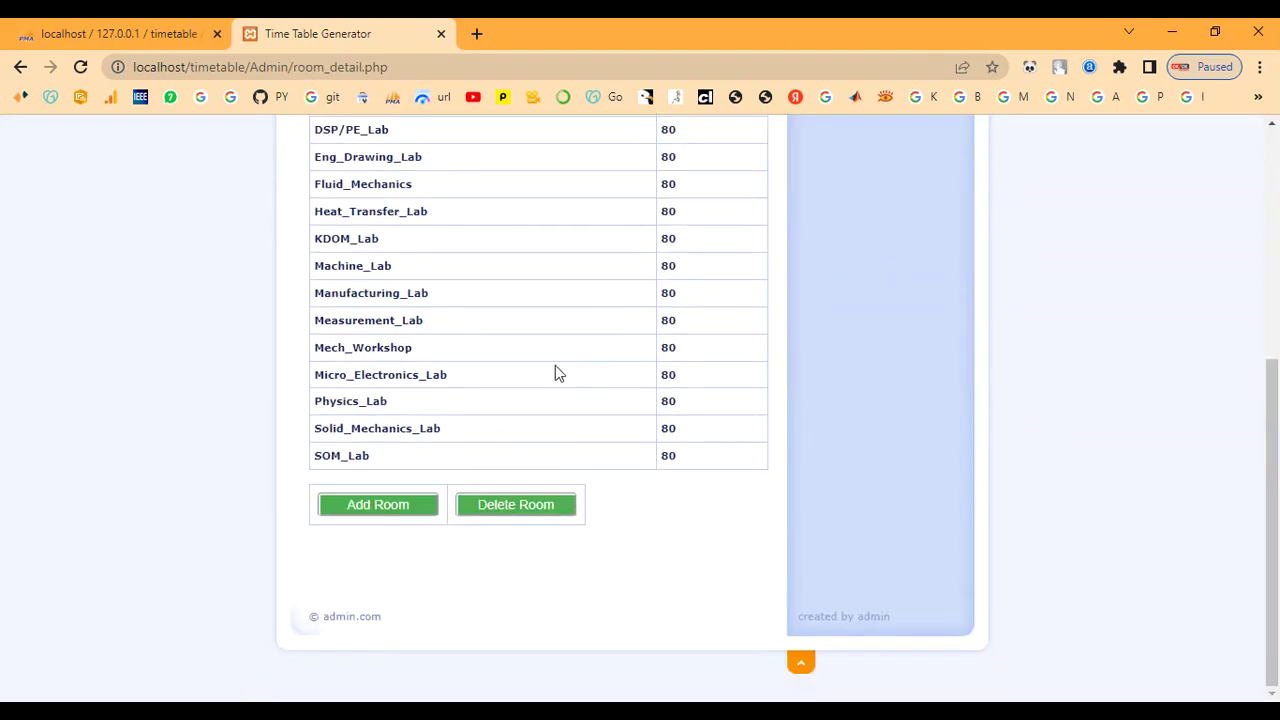
{"action": "scroll", "coordinate": [517, 434], "scroll_direction": "up", "scroll_amount": 5}
List the CSE department's odd-semester courses, look through their names and divisions, and return to the course selection page
{"action": "left_click", "coordinate": [412, 195]}
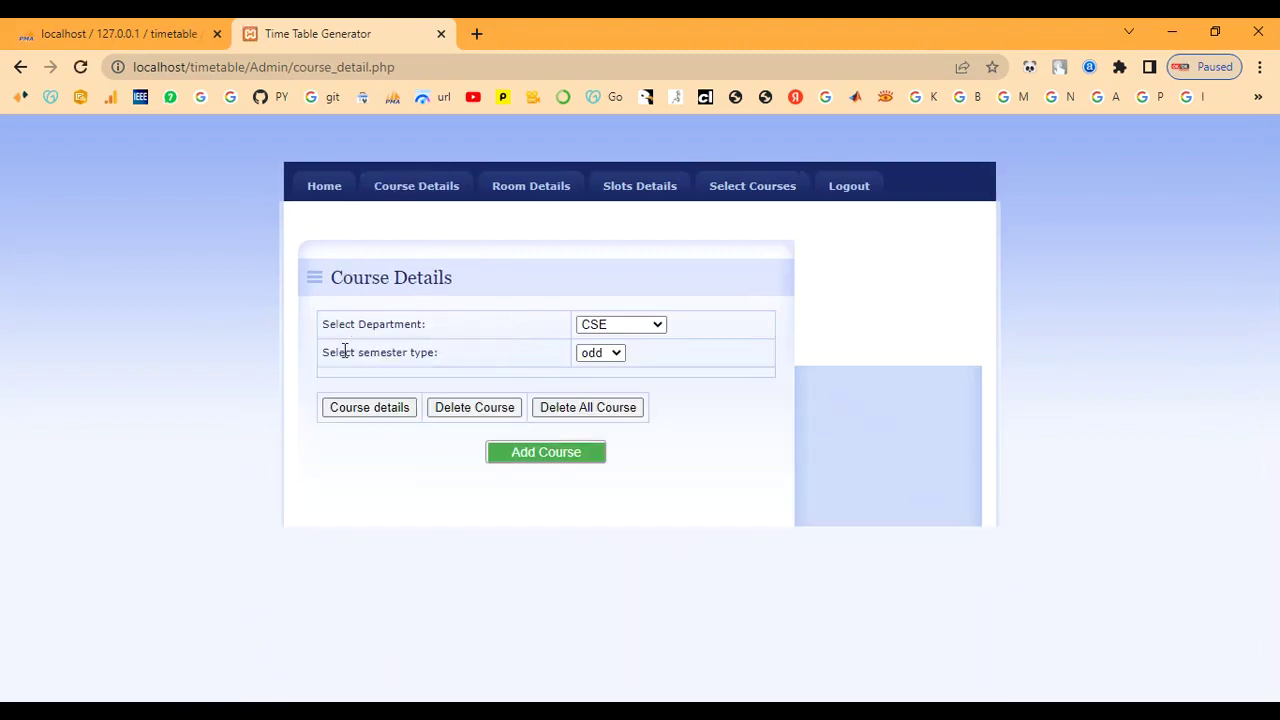
{"action": "left_click", "coordinate": [618, 326]}
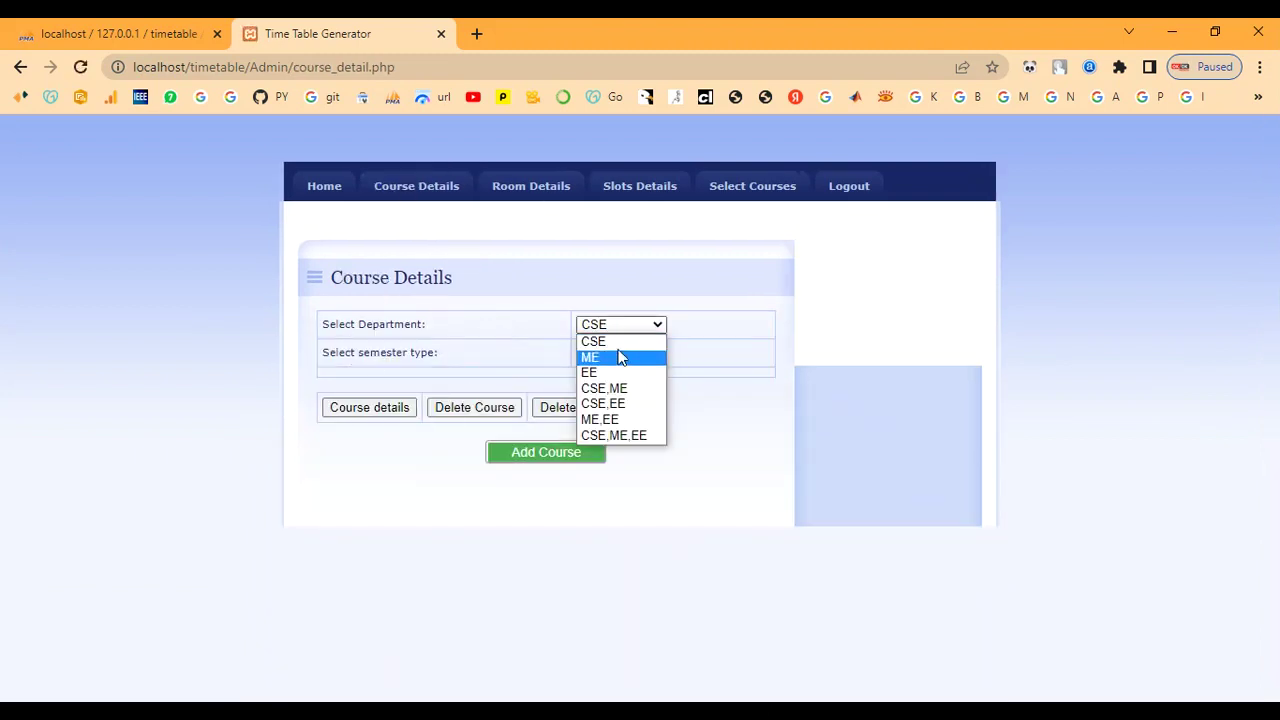
{"action": "left_click", "coordinate": [614, 341]}
{"action": "left_click", "coordinate": [612, 352]}
{"action": "left_click", "coordinate": [607, 369]}
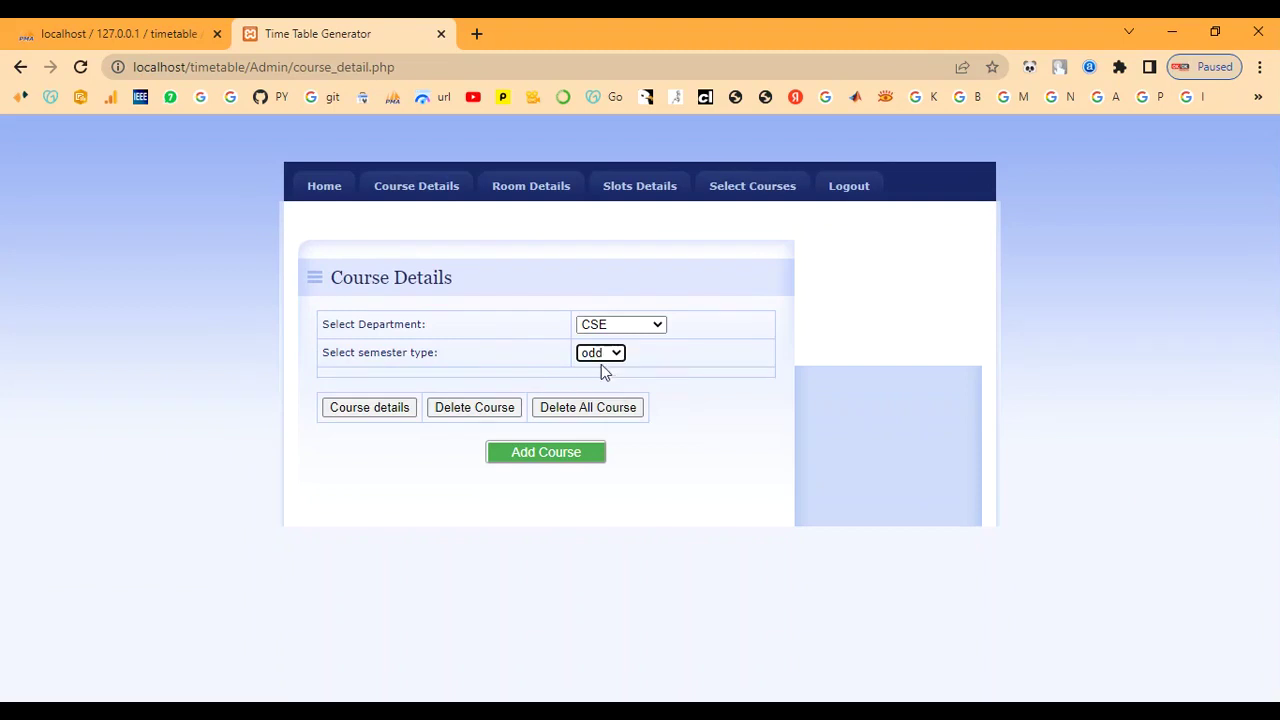
{"action": "left_click", "coordinate": [390, 418]}
{"action": "scroll", "coordinate": [446, 391], "scroll_direction": "down", "scroll_amount": 2}
{"action": "scroll", "coordinate": [446, 389], "scroll_direction": "up", "scroll_amount": 2}
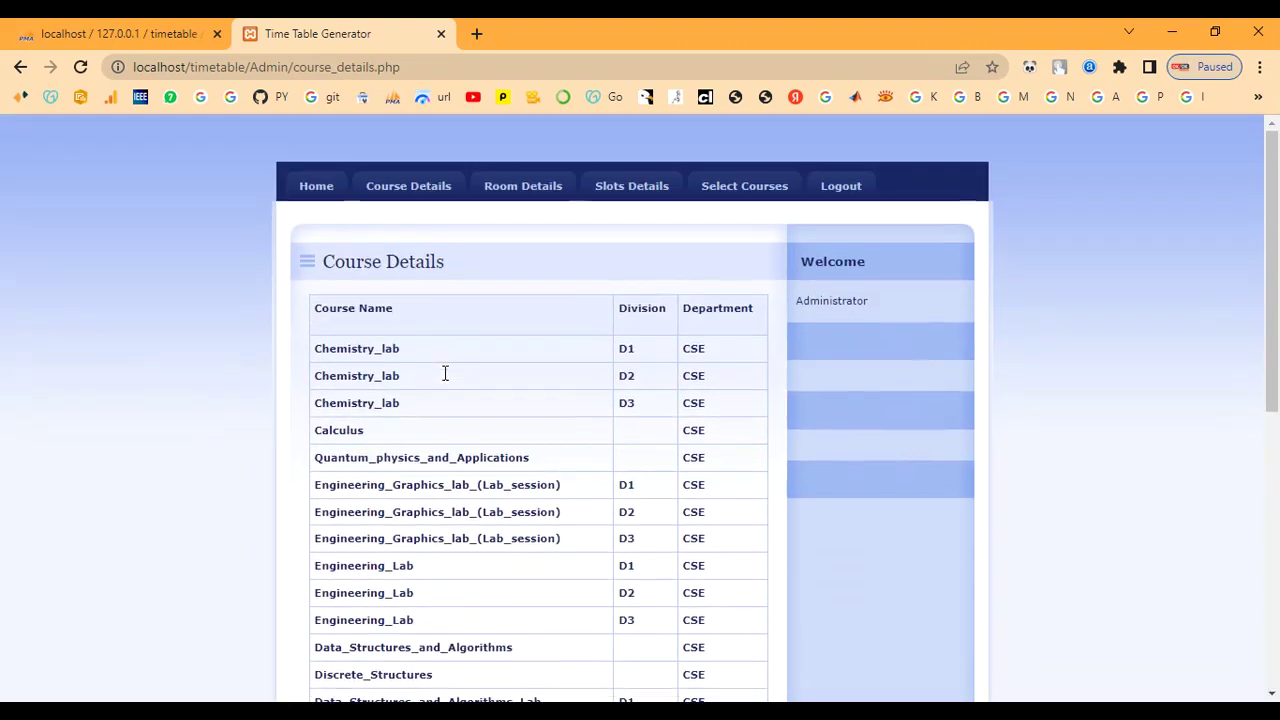
{"action": "scroll", "coordinate": [645, 385], "scroll_direction": "down", "scroll_amount": 1}
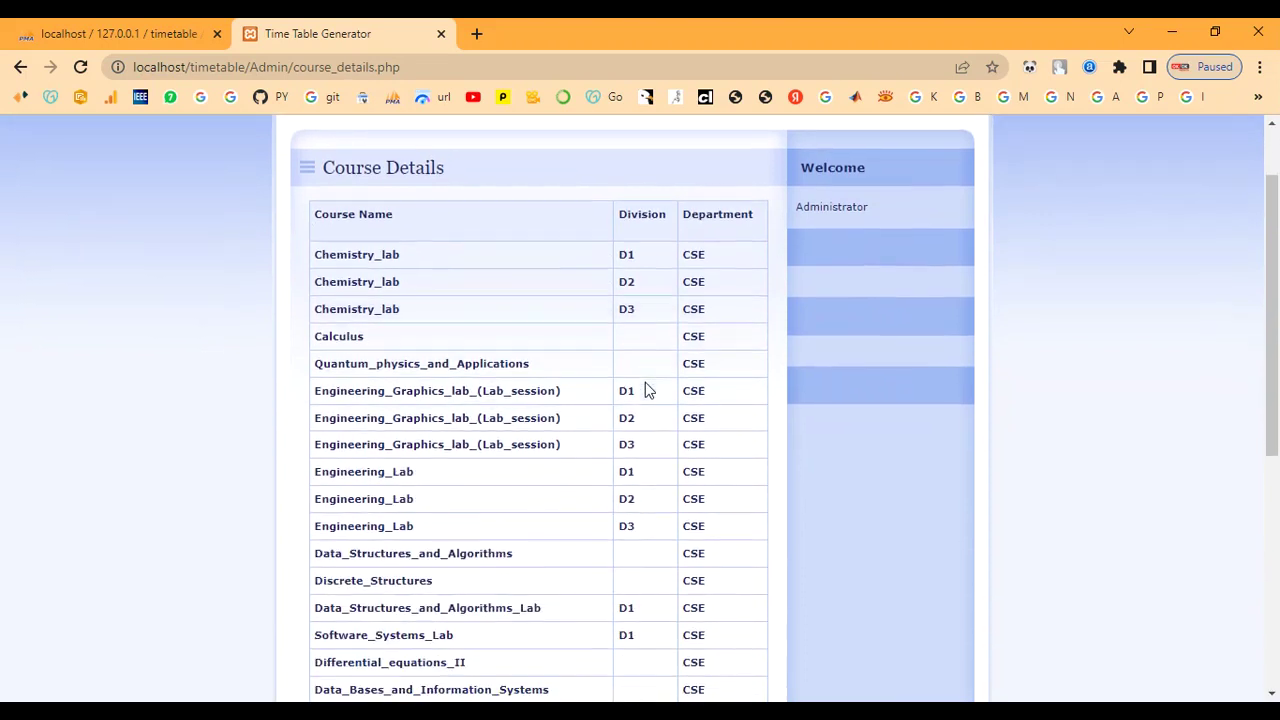
{"action": "scroll", "coordinate": [645, 390], "scroll_direction": "down", "scroll_amount": 5}
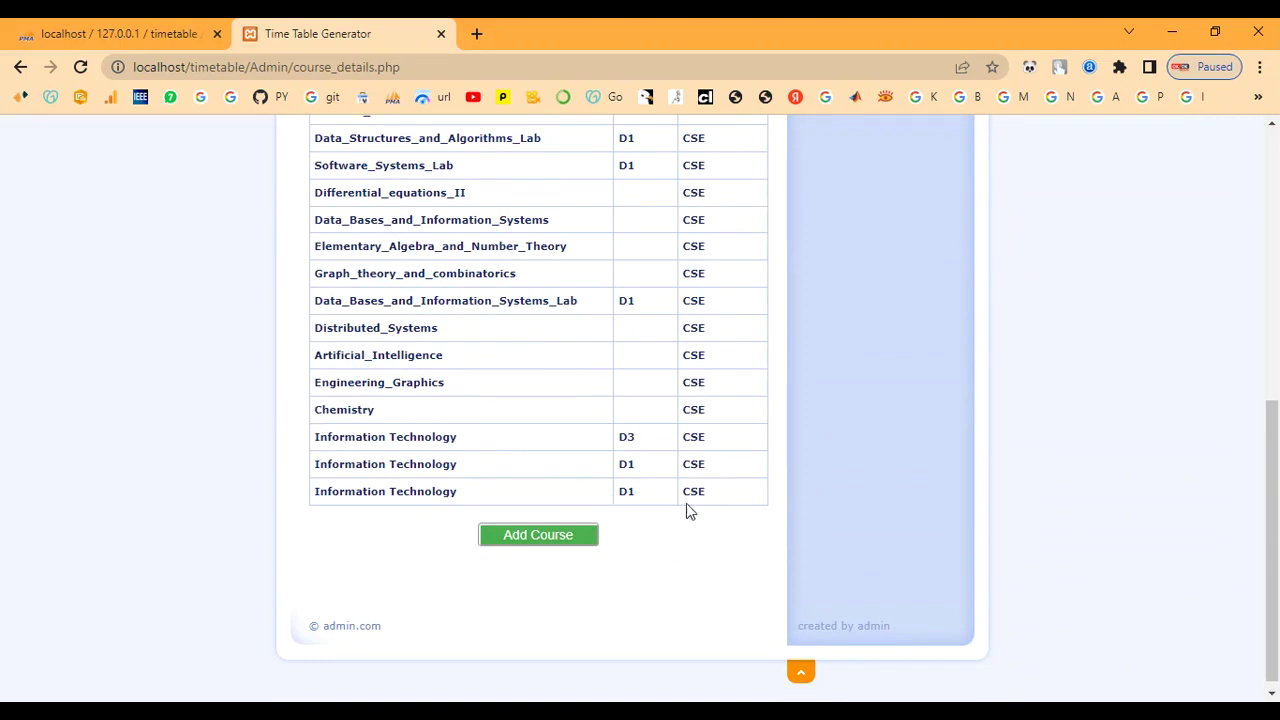
{"action": "scroll", "coordinate": [602, 504], "scroll_direction": "up", "scroll_amount": 10}
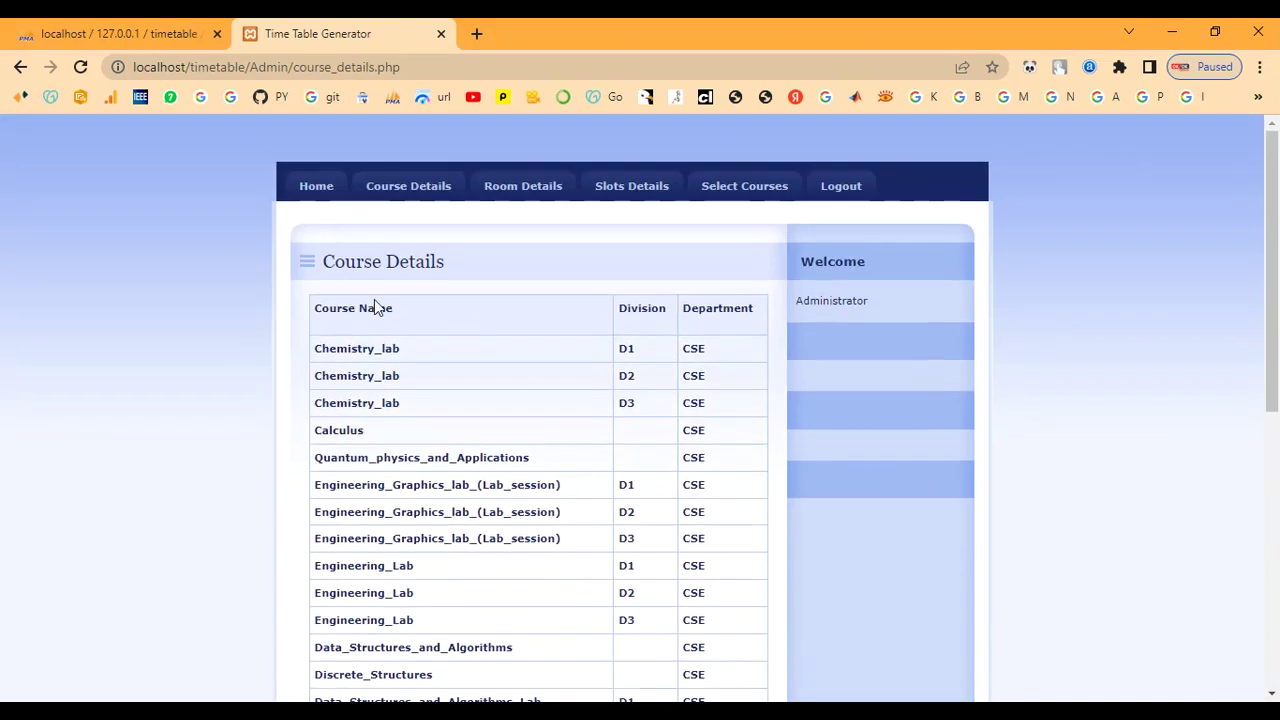
{"action": "left_click", "coordinate": [408, 190]}
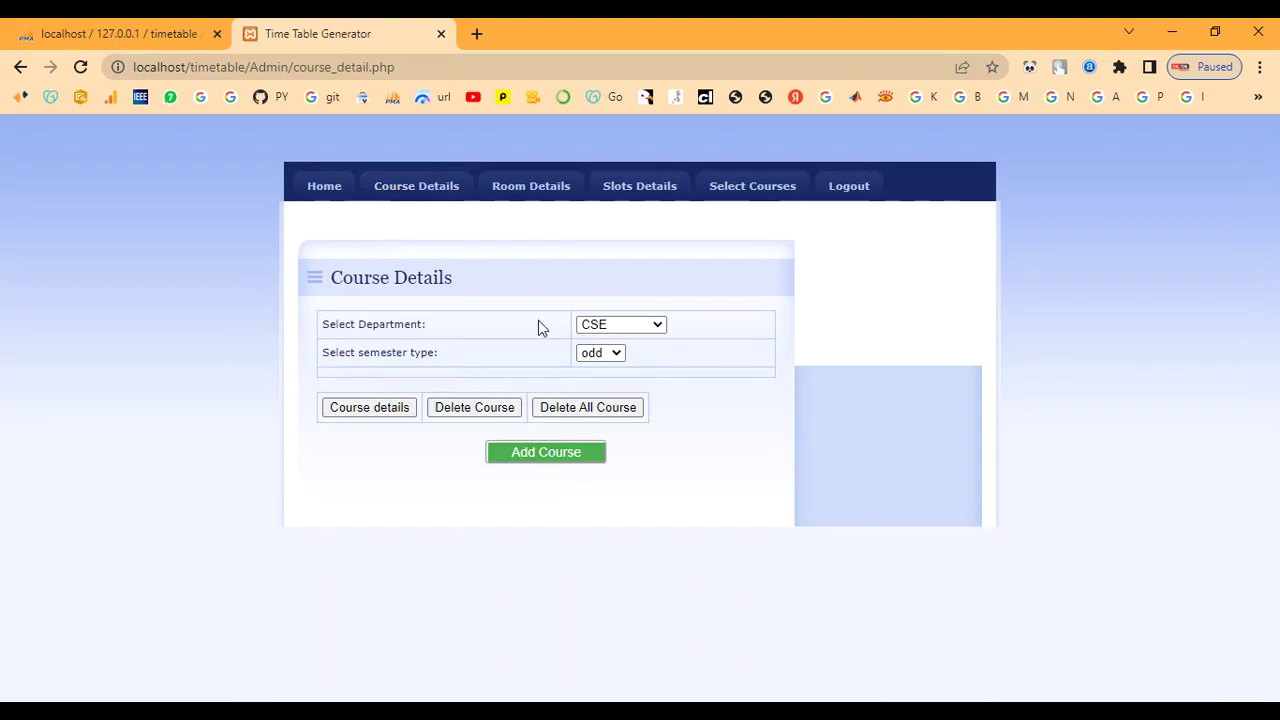
Review the classroom details list of room names and capacities down to its end
{"action": "left_click", "coordinate": [520, 190]}
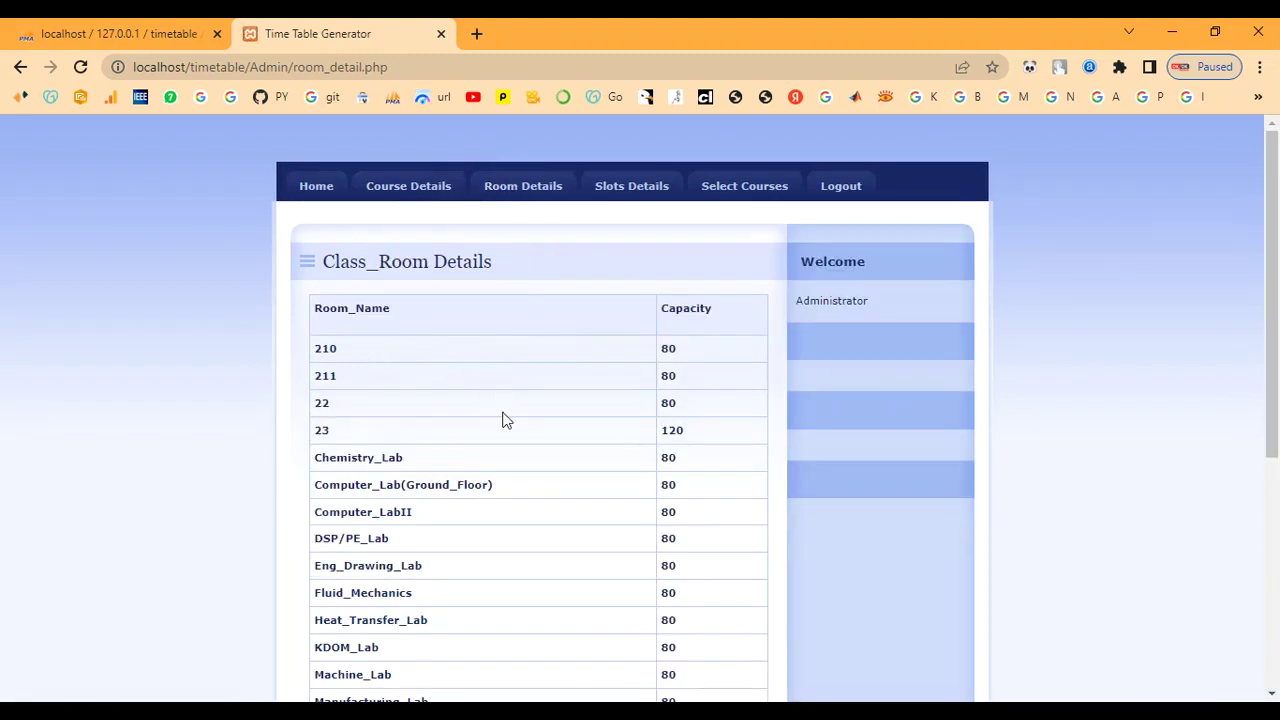
{"action": "scroll", "coordinate": [503, 420], "scroll_direction": "down", "scroll_amount": 4}
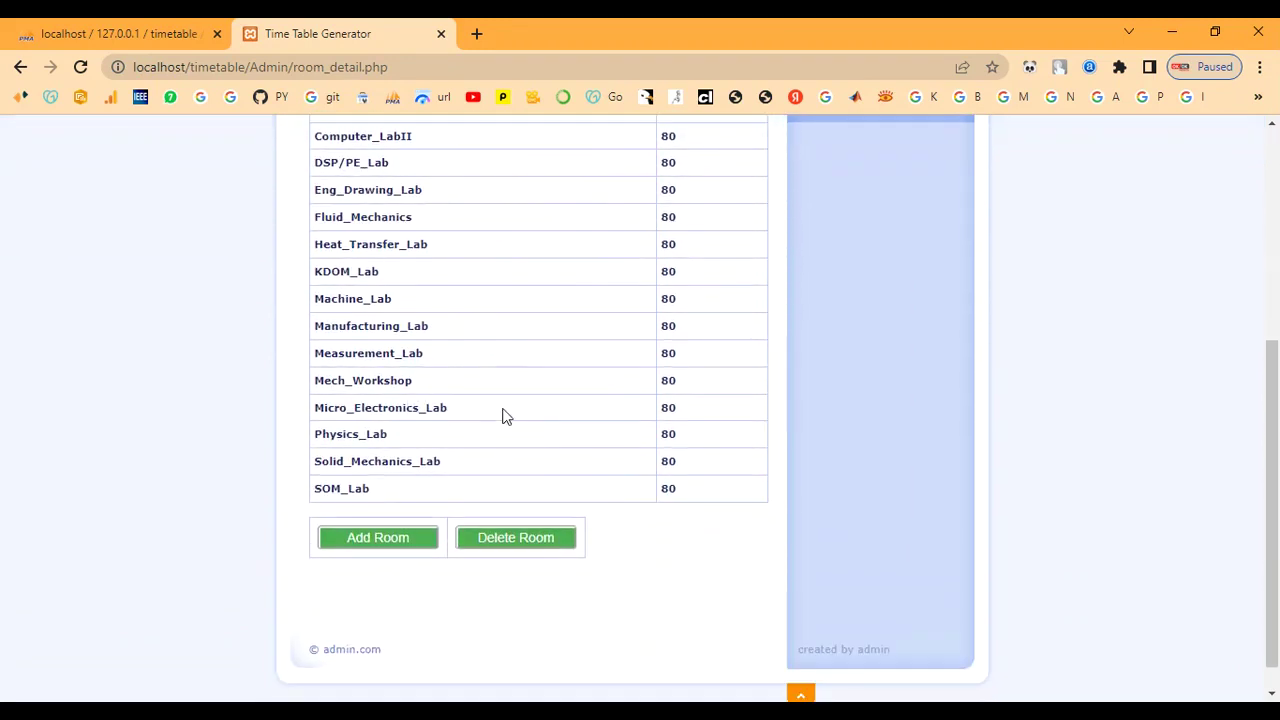
{"action": "scroll", "coordinate": [503, 415], "scroll_direction": "up", "scroll_amount": 3}
{"action": "scroll", "coordinate": [503, 415], "scroll_direction": "down", "scroll_amount": 2}
{"action": "scroll", "coordinate": [503, 417], "scroll_direction": "down", "scroll_amount": 1}
Try to add a room named IT LAB with capacity 60, and check the classroom list for it
{"action": "left_click", "coordinate": [378, 538]}
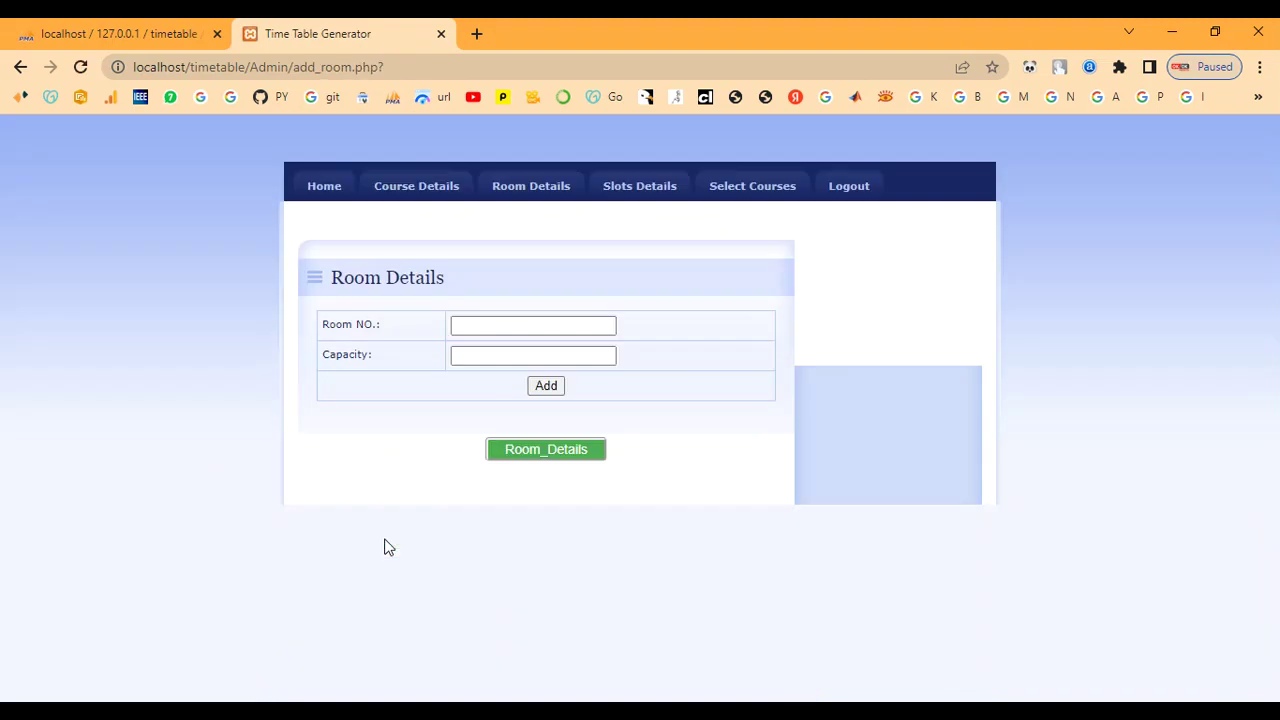
{"action": "left_click", "coordinate": [467, 326]}
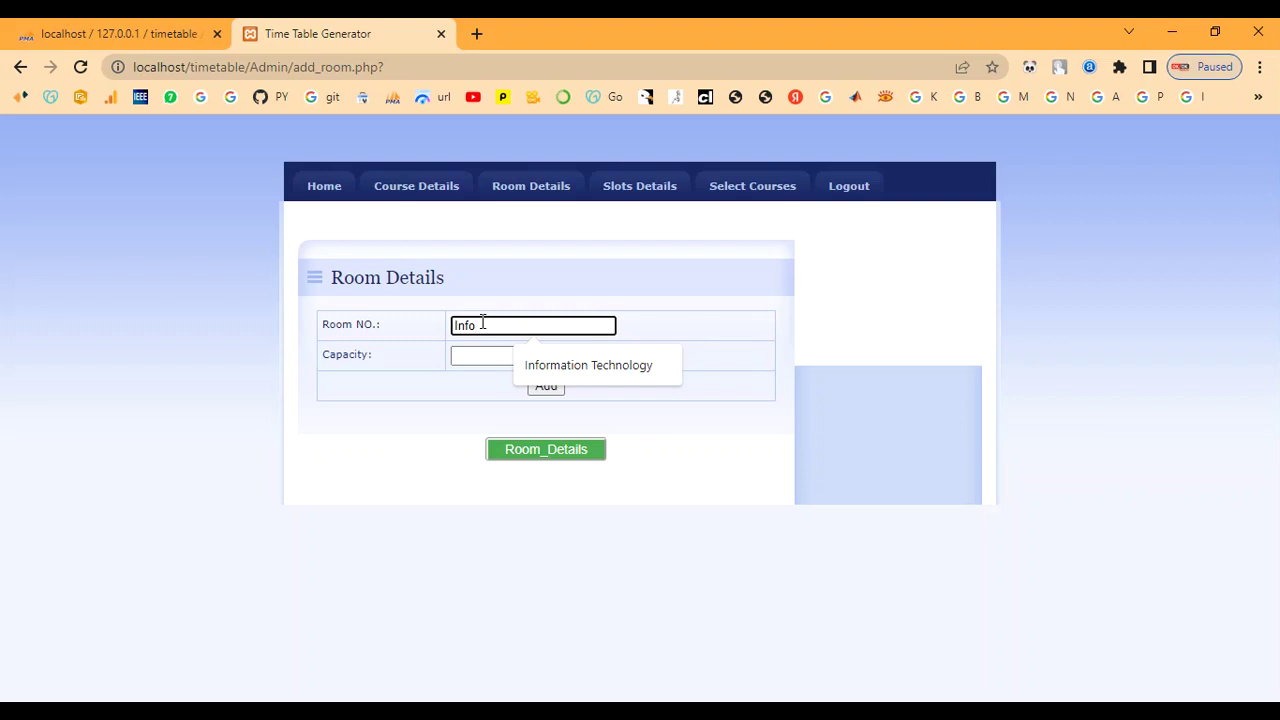
{"action": "key", "text": "Escape"}
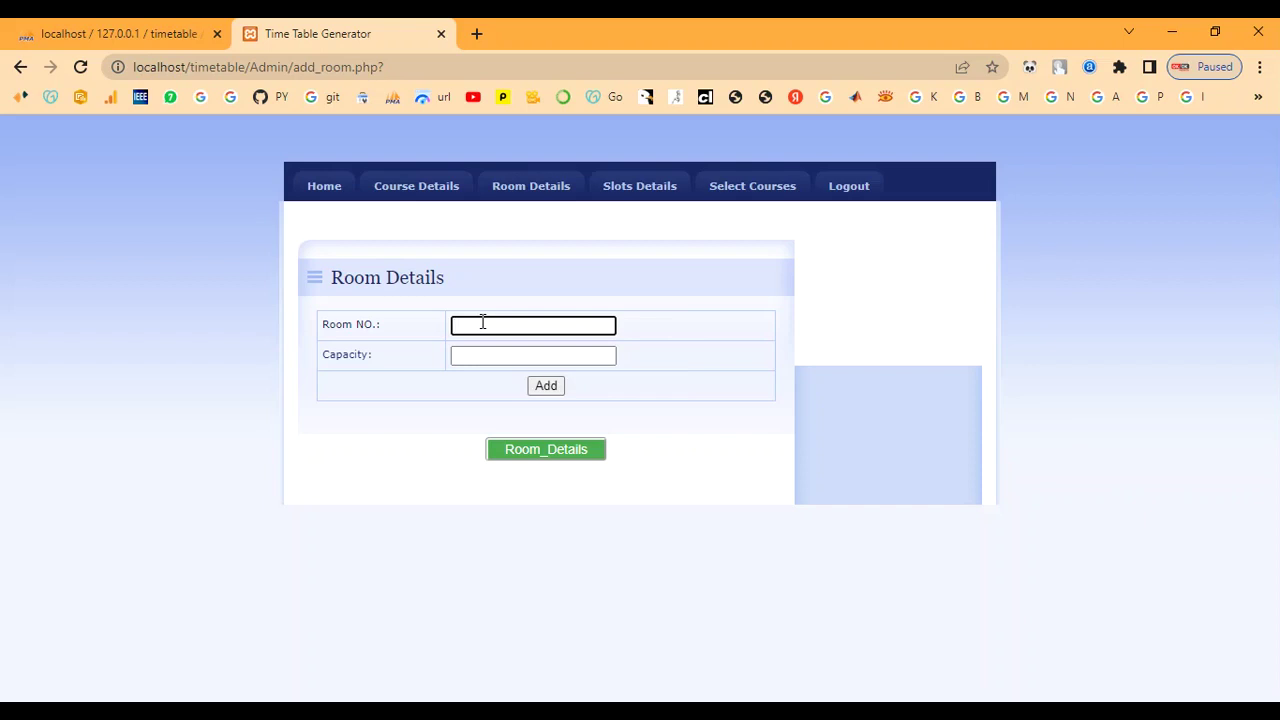
{"action": "type", "text": "IT LAB"}
{"action": "left_click", "coordinate": [462, 353]}
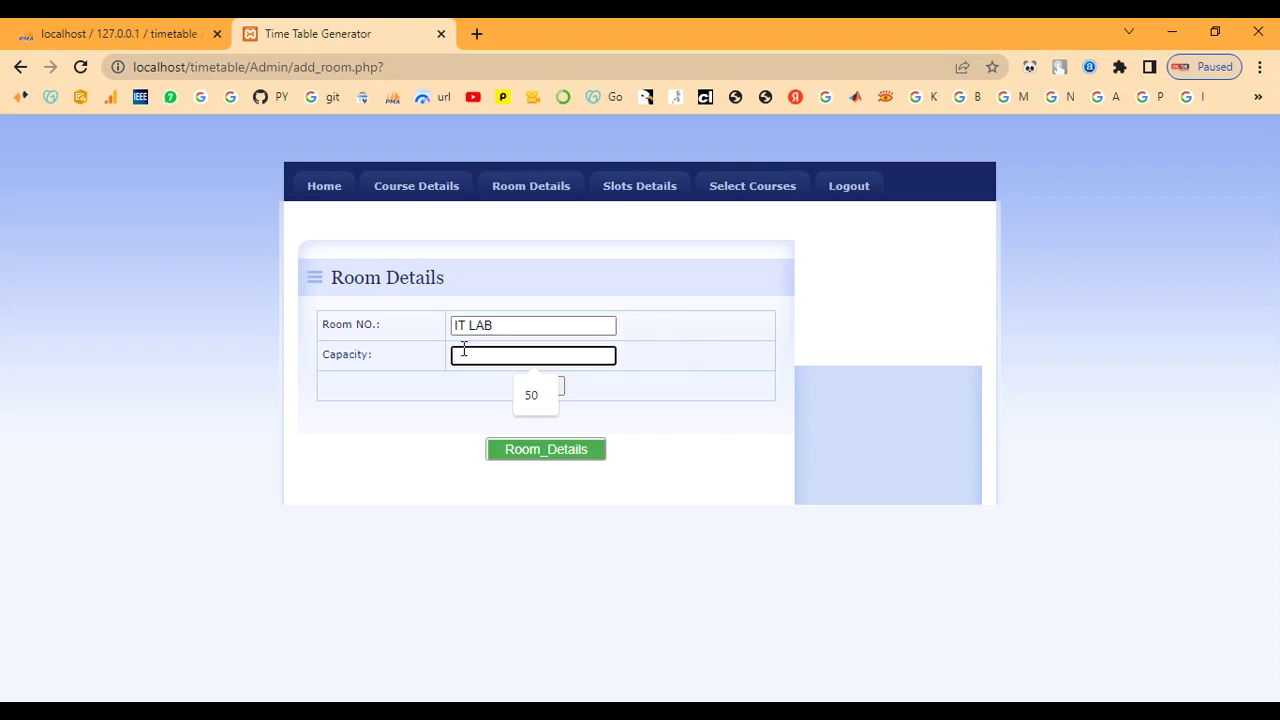
{"action": "type", "text": "60"}
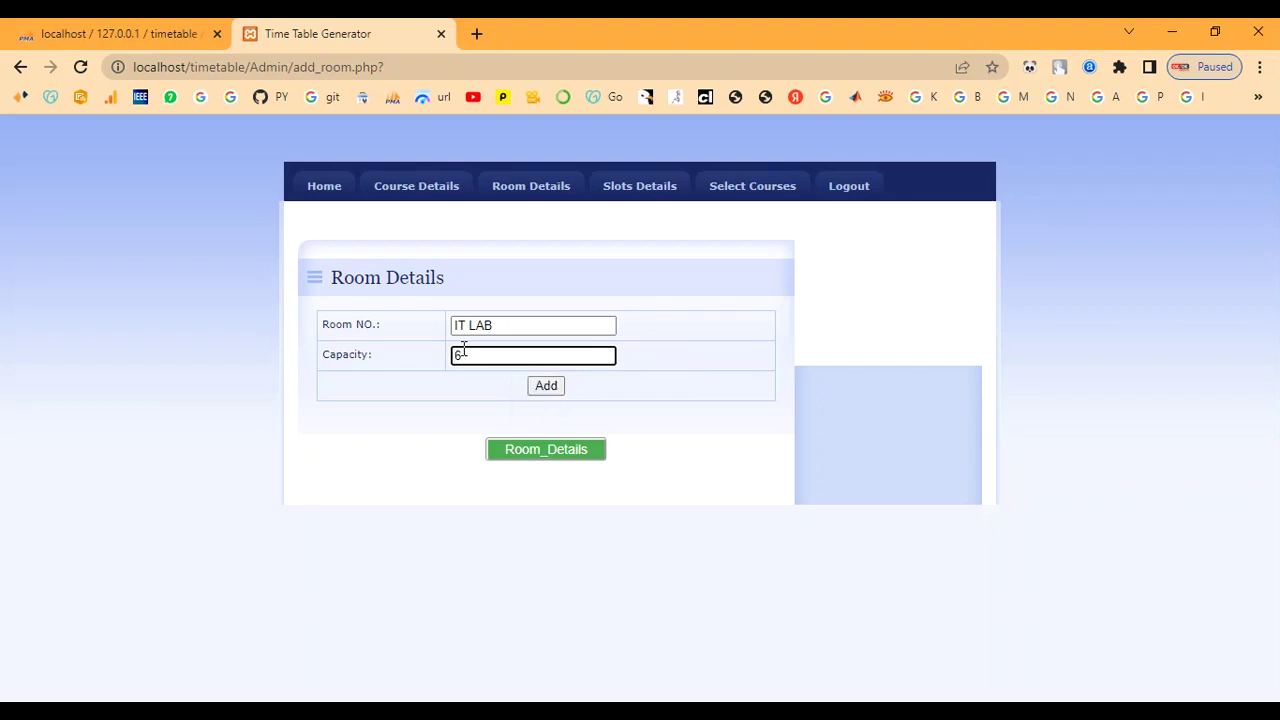
{"action": "left_click", "coordinate": [537, 452]}
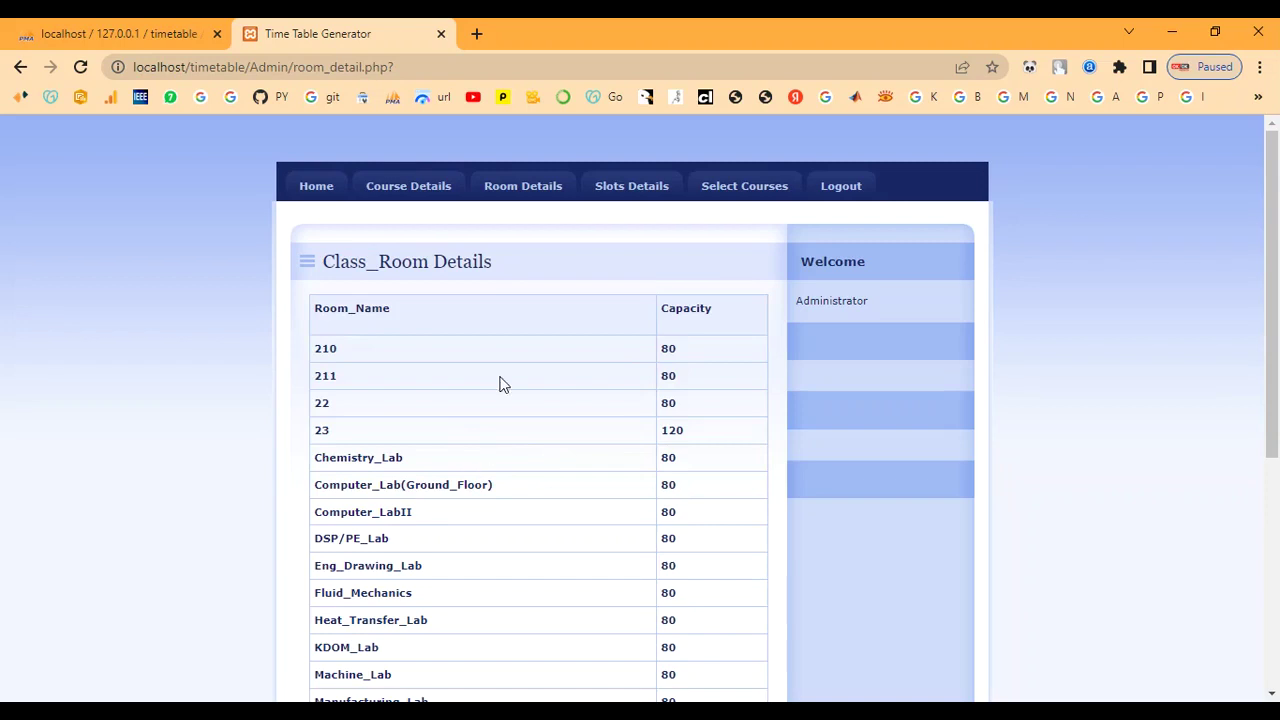
{"action": "scroll", "coordinate": [430, 370], "scroll_direction": "down", "scroll_amount": 3}
{"action": "scroll", "coordinate": [430, 372], "scroll_direction": "down", "scroll_amount": 2}
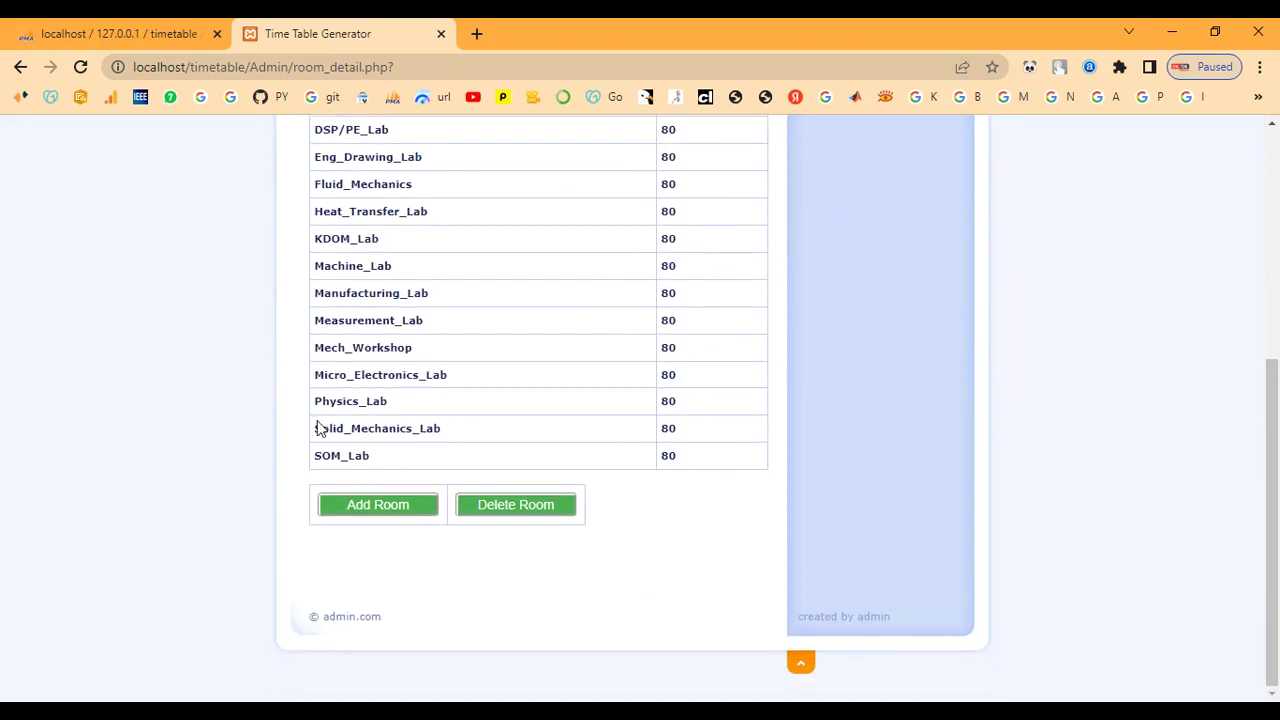
Add a new room named IT LABS with a capacity of 60
{"action": "left_click", "coordinate": [378, 503]}
{"action": "left_click", "coordinate": [473, 327]}
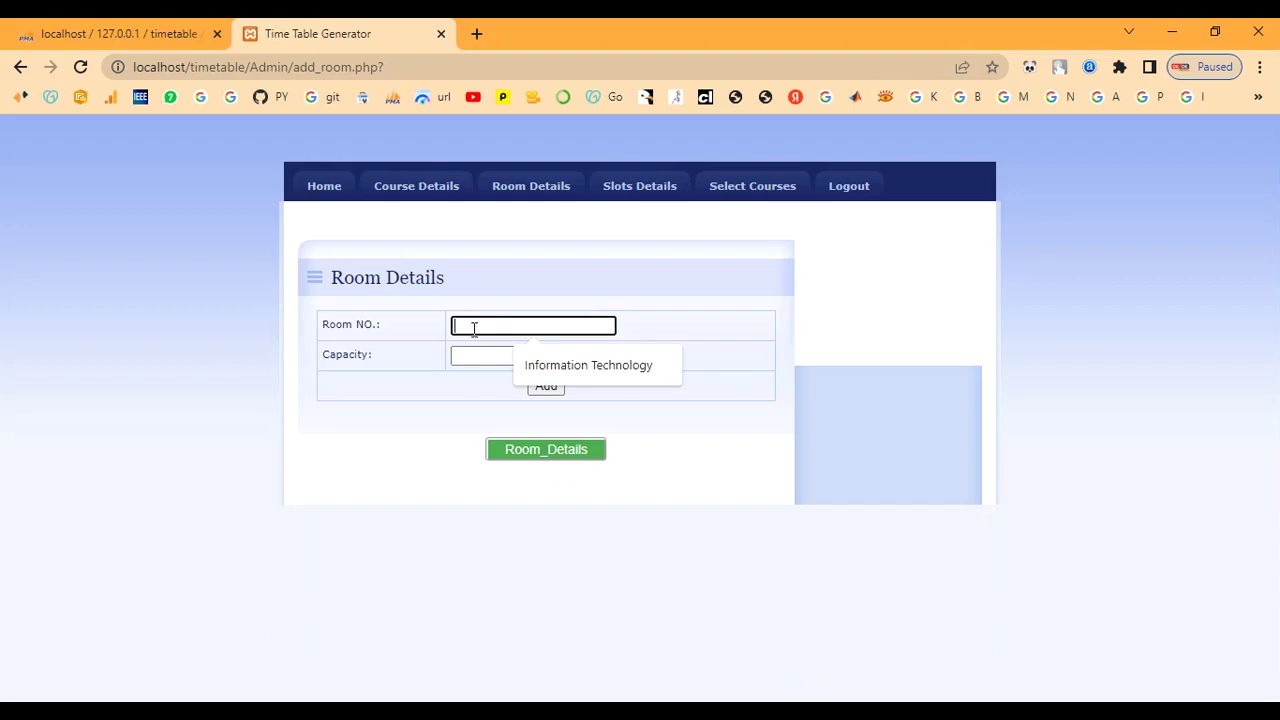
{"action": "type", "text": "IT"}
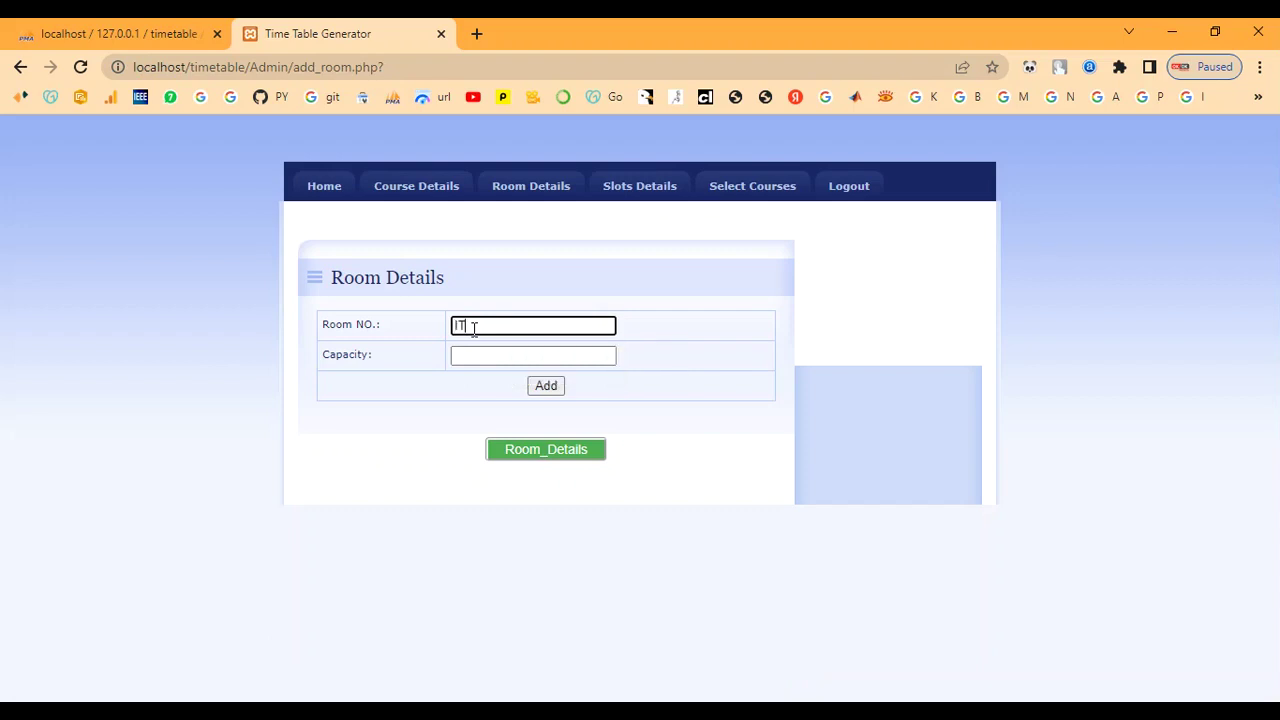
{"action": "type", "text": " LABS"}
{"action": "key", "text": "Tab"}
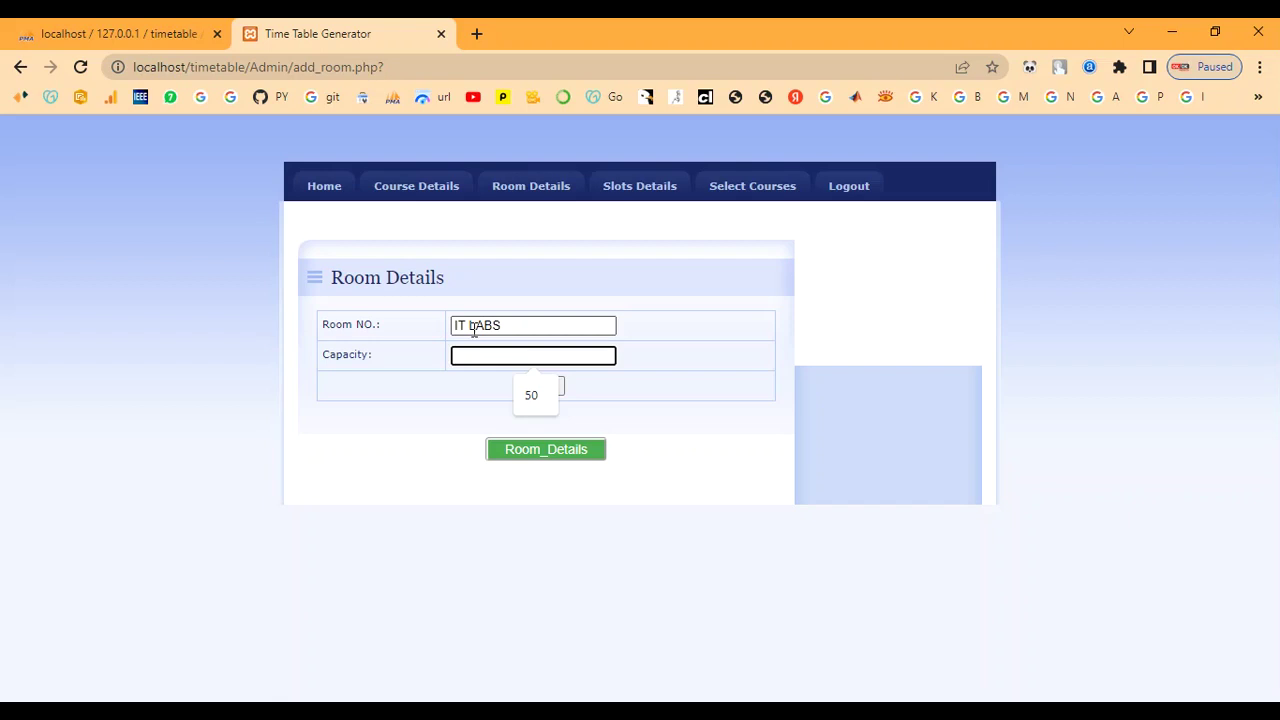
{"action": "type", "text": "60"}
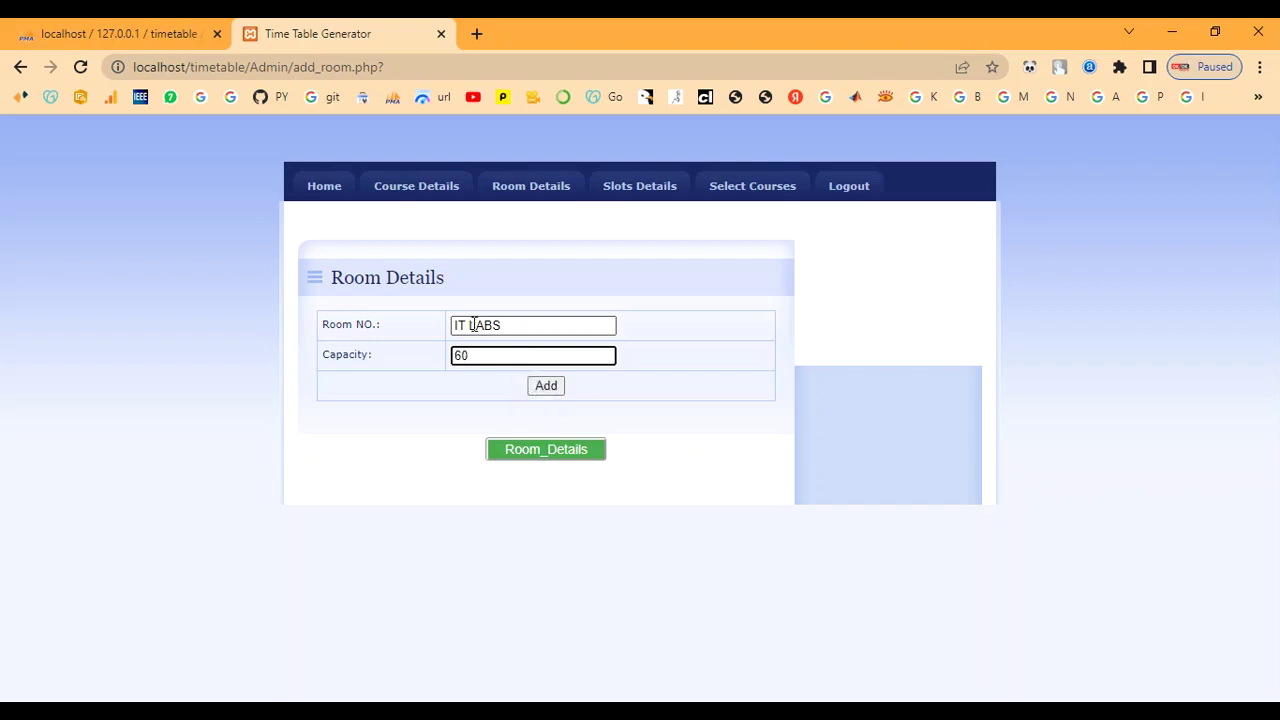
{"action": "left_click", "coordinate": [537, 391]}
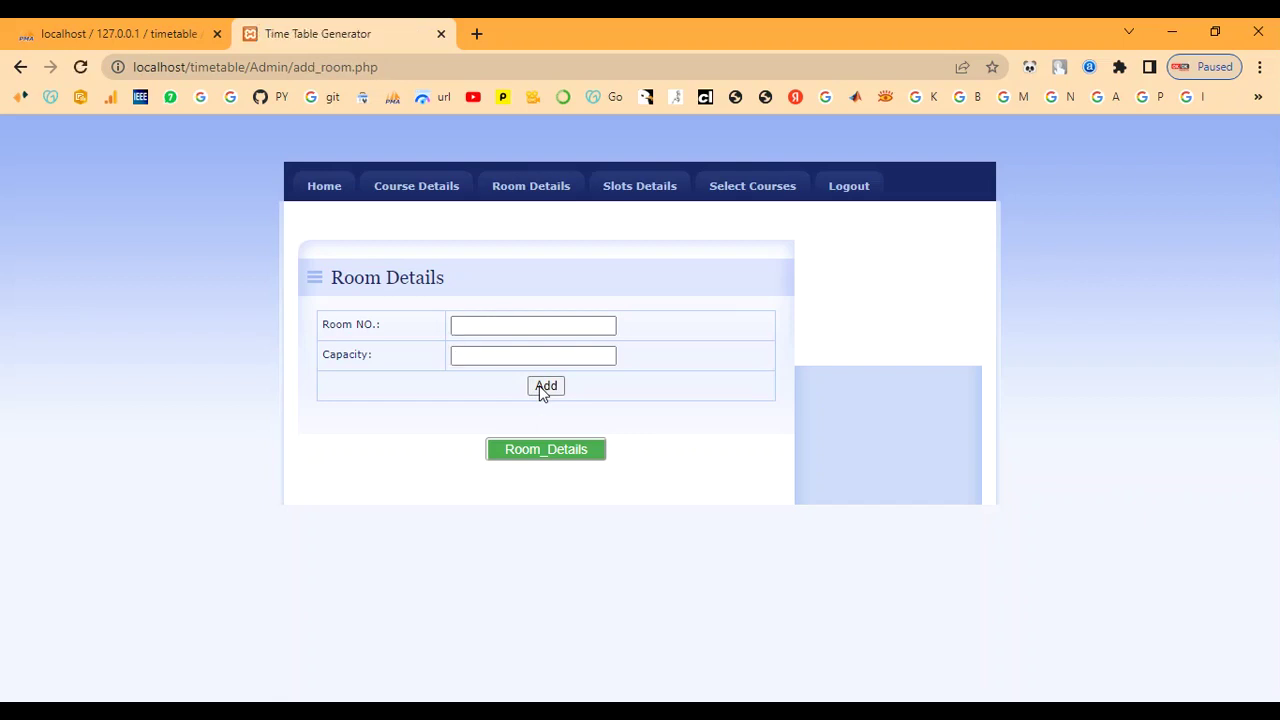
Check the IT LABS entry and its capacity in the classroom details list
{"action": "left_click", "coordinate": [558, 452]}
{"action": "scroll", "coordinate": [394, 400], "scroll_direction": "down", "scroll_amount": 3}
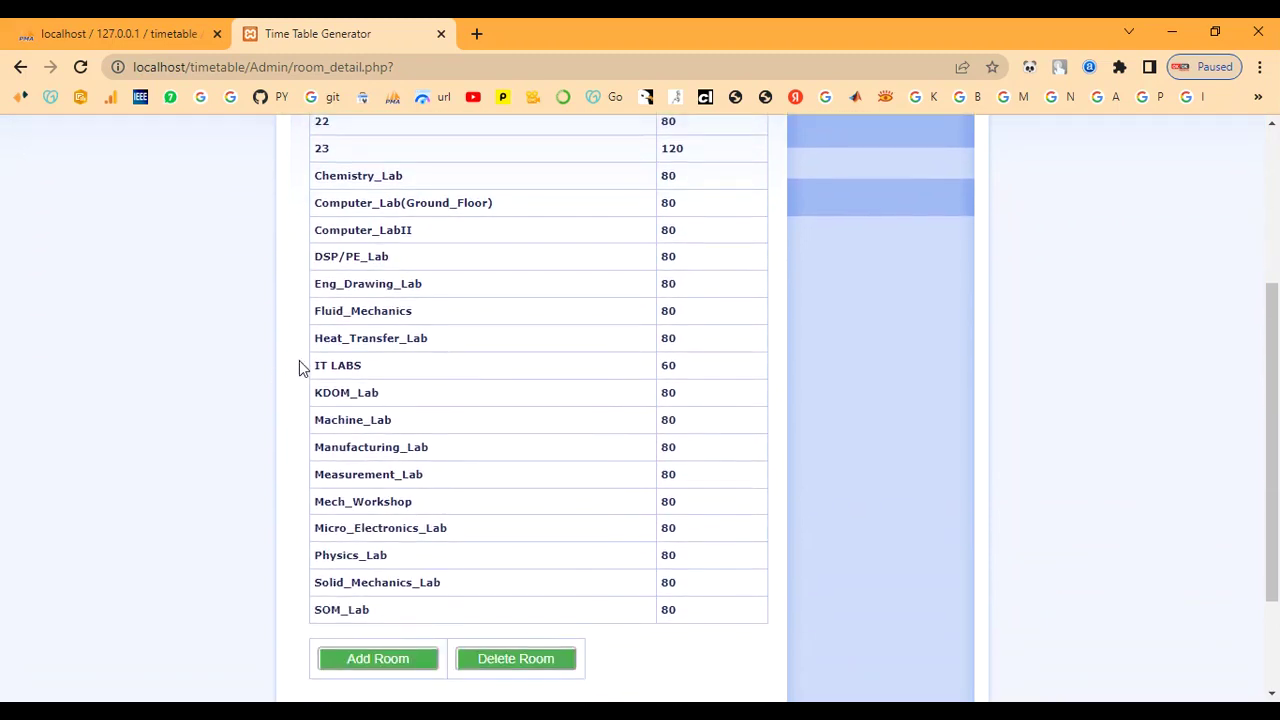
{"action": "left_click_drag", "start_coordinate": [316, 364], "coordinate": [362, 365]}
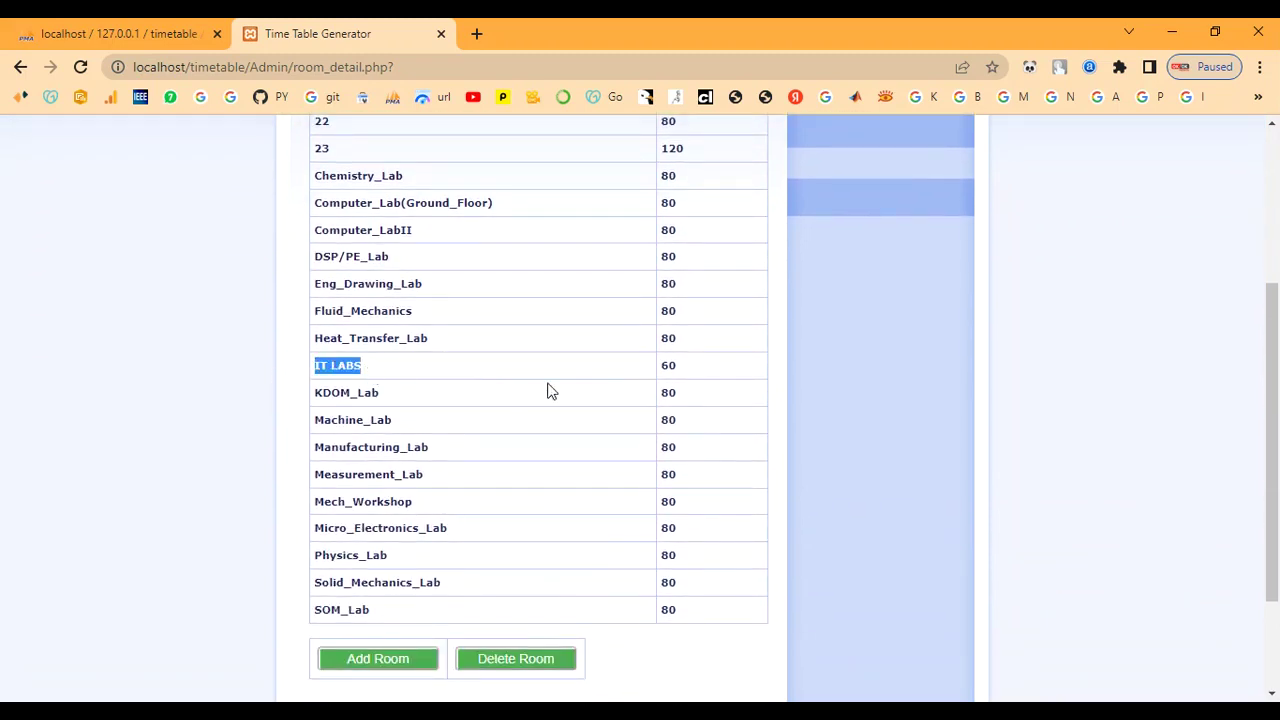
{"action": "double_click", "coordinate": [666, 366]}
{"action": "scroll", "coordinate": [665, 372], "scroll_direction": "down", "scroll_amount": 1}
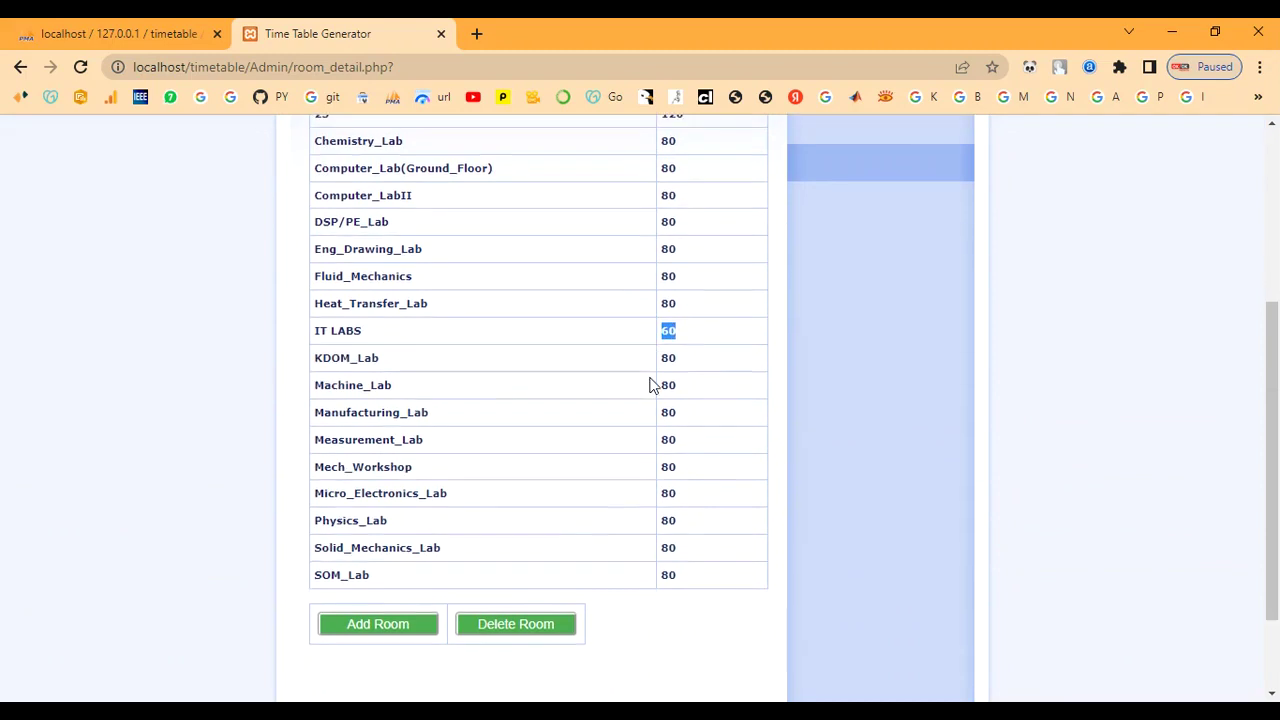
{"action": "scroll", "coordinate": [648, 385], "scroll_direction": "up", "scroll_amount": 3}
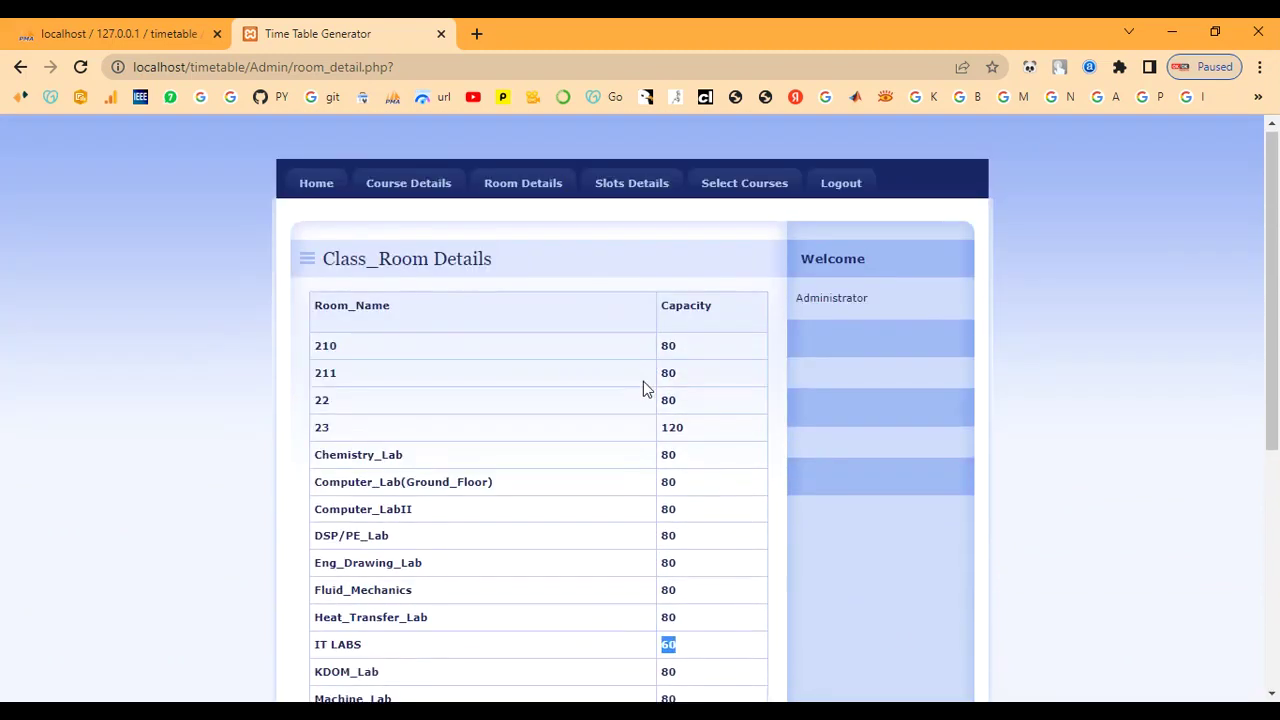
Look through the slot details list with each slot's days, start times and end times
{"action": "left_click", "coordinate": [622, 188]}
{"action": "scroll", "coordinate": [588, 293], "scroll_direction": "down", "scroll_amount": 1}
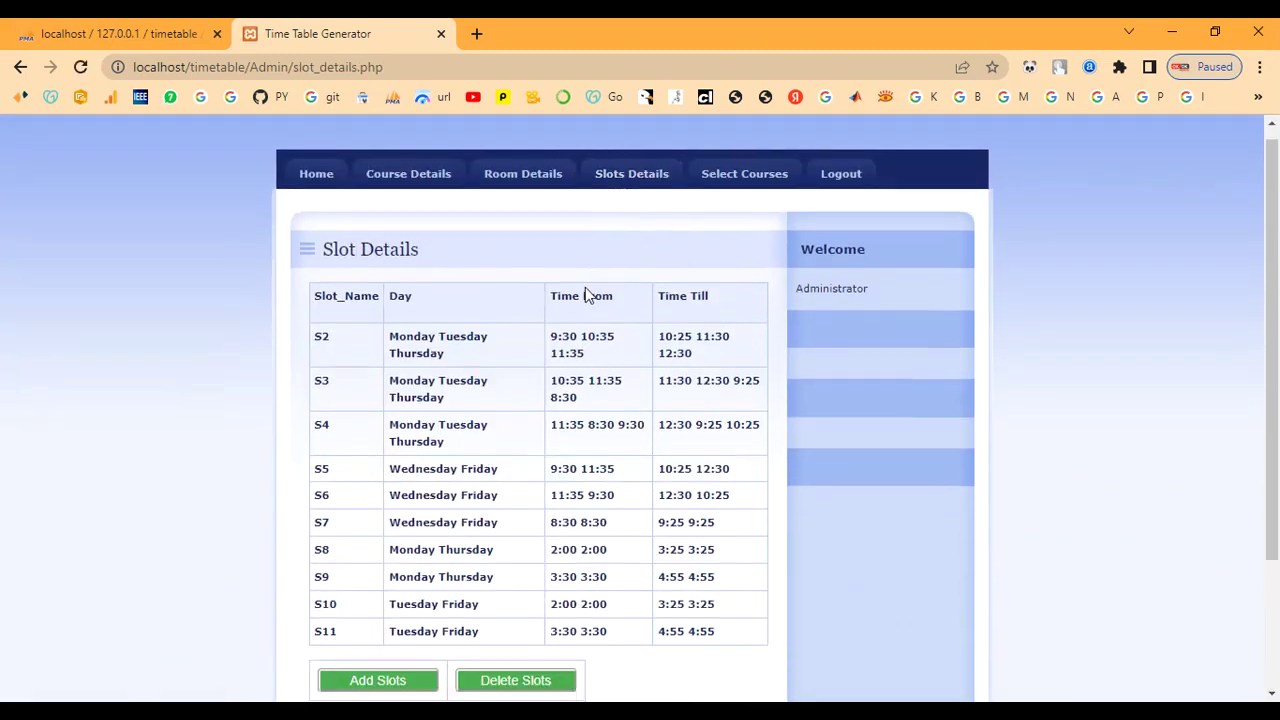
{"action": "scroll", "coordinate": [585, 295], "scroll_direction": "down", "scroll_amount": 3}
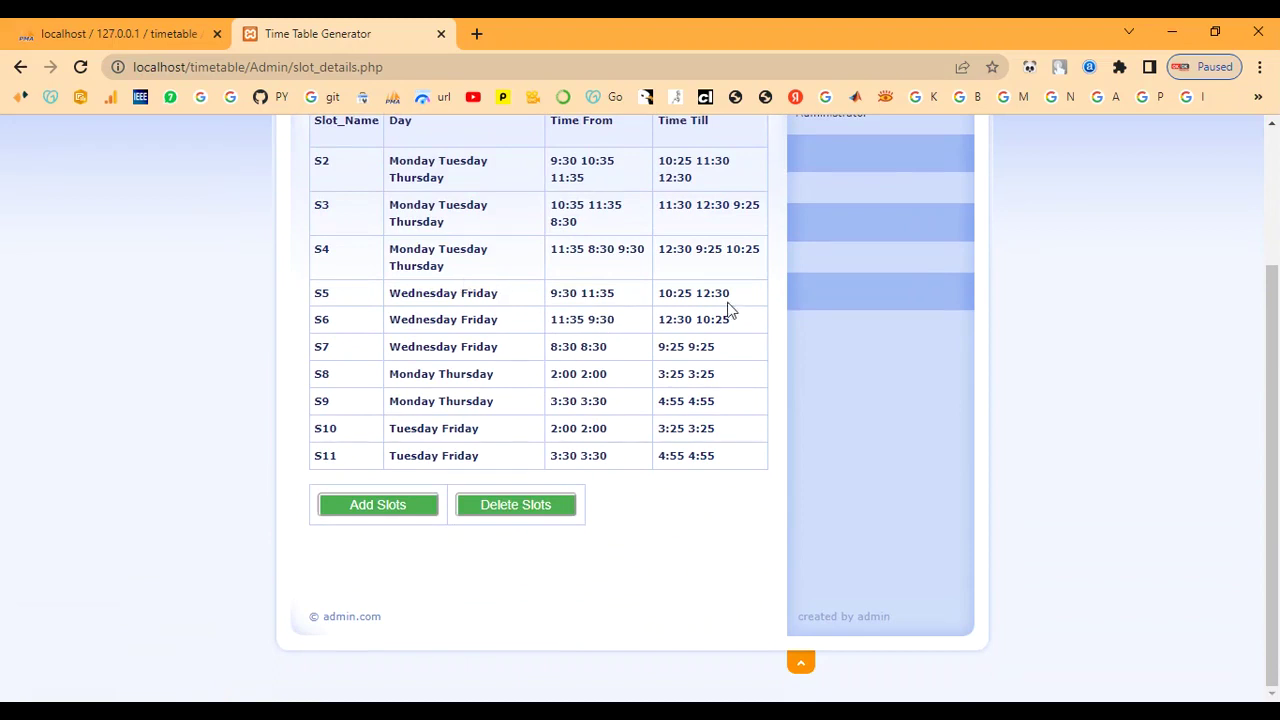
{"action": "scroll", "coordinate": [620, 310], "scroll_direction": "up", "scroll_amount": 1}
Start a new slot entry for S13 with Monday, Wednesday and Friday as its days
{"action": "left_click", "coordinate": [397, 605]}
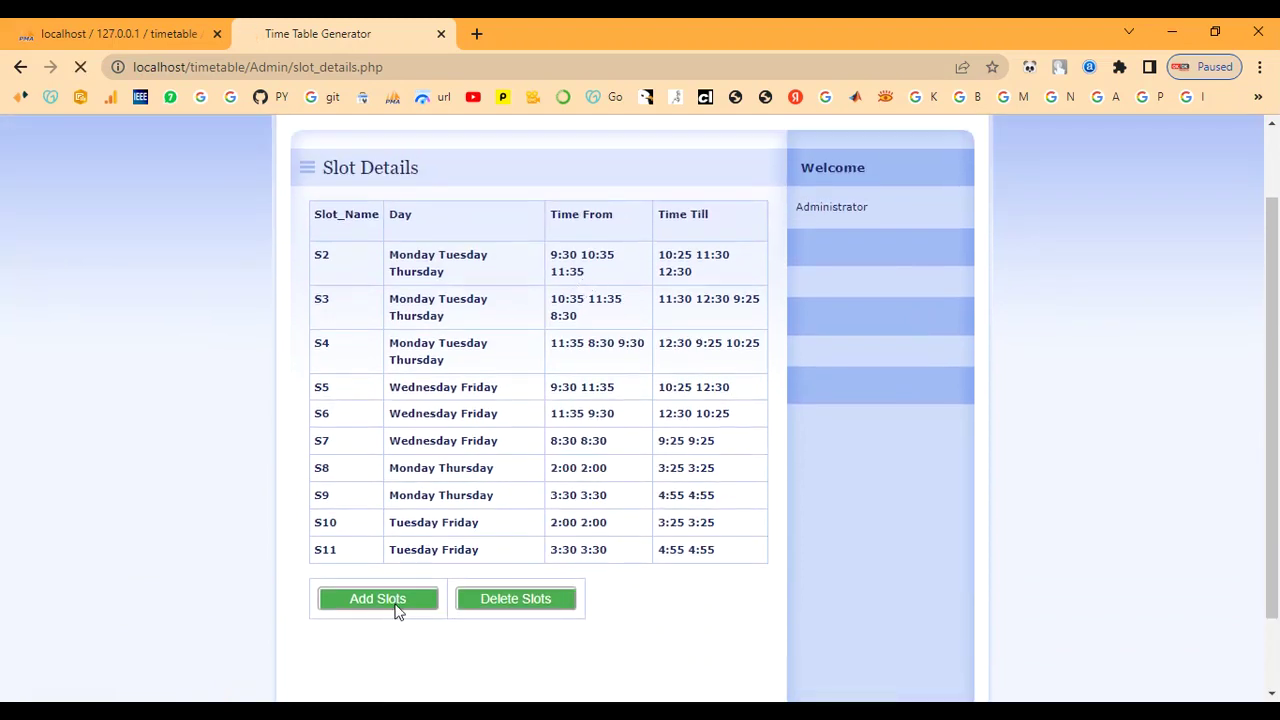
{"action": "left_click", "coordinate": [429, 325]}
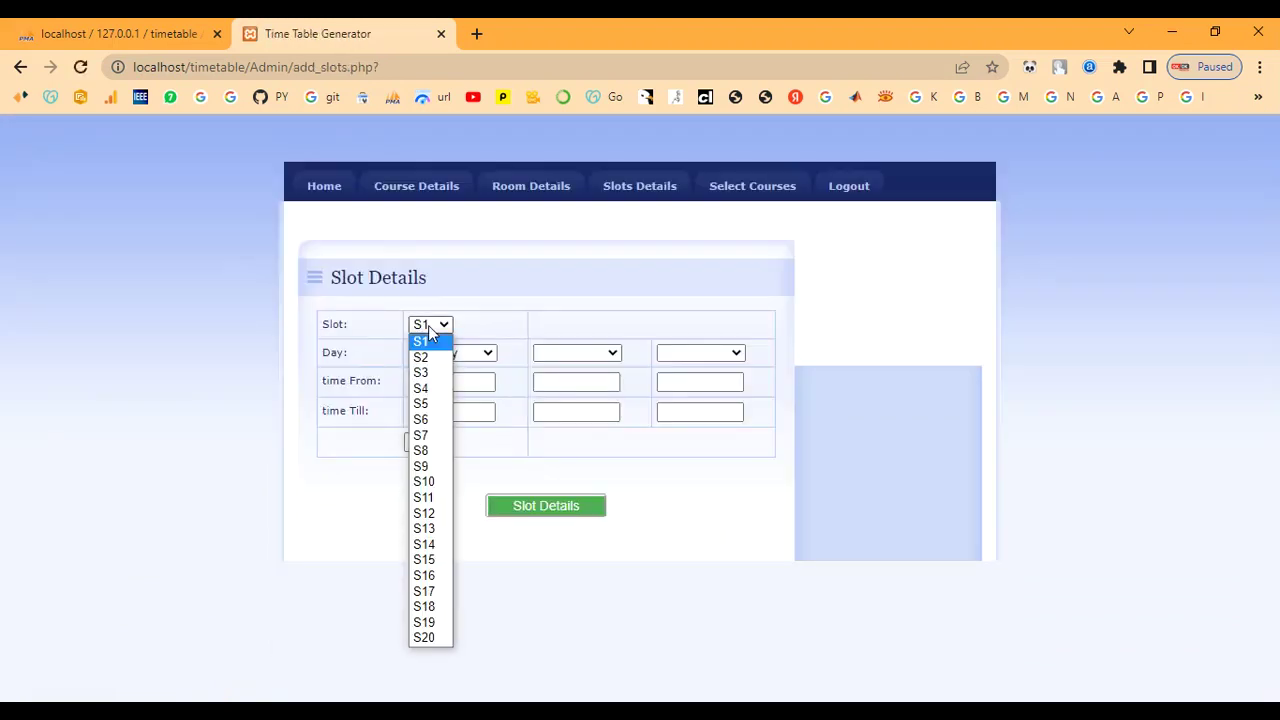
{"action": "left_click", "coordinate": [431, 529]}
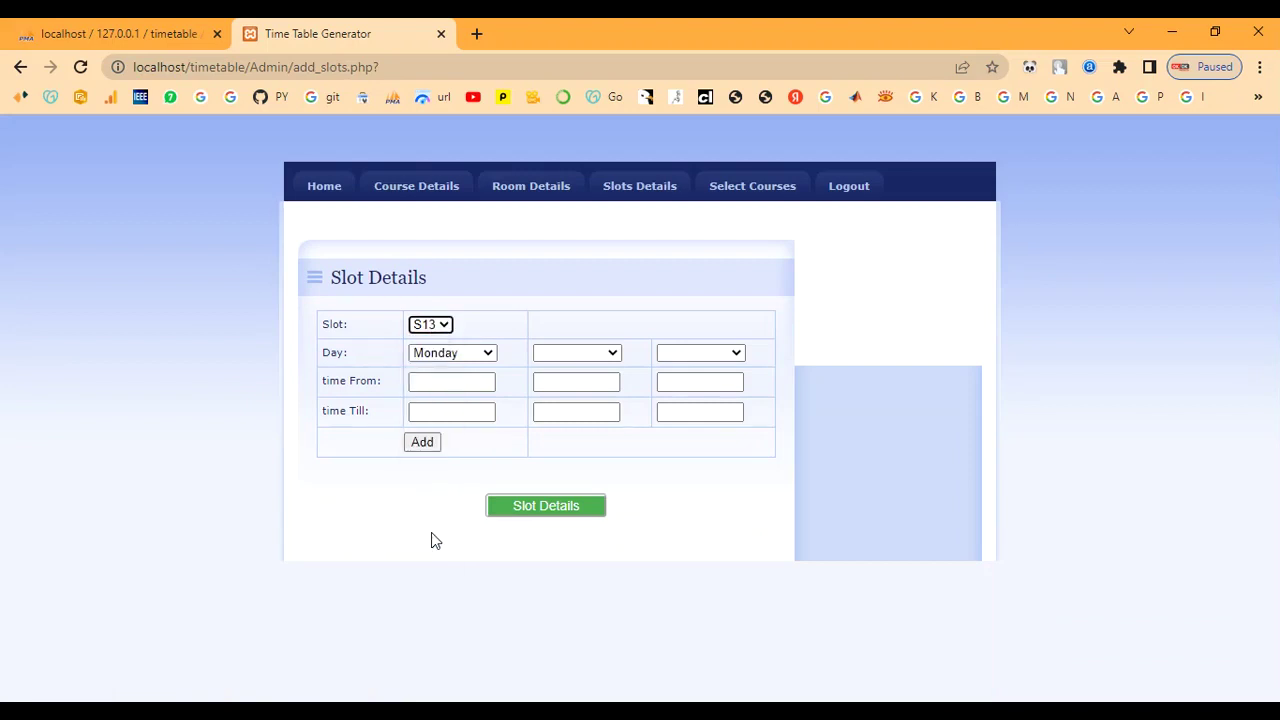
{"action": "left_click", "coordinate": [454, 355]}
{"action": "left_click", "coordinate": [452, 369]}
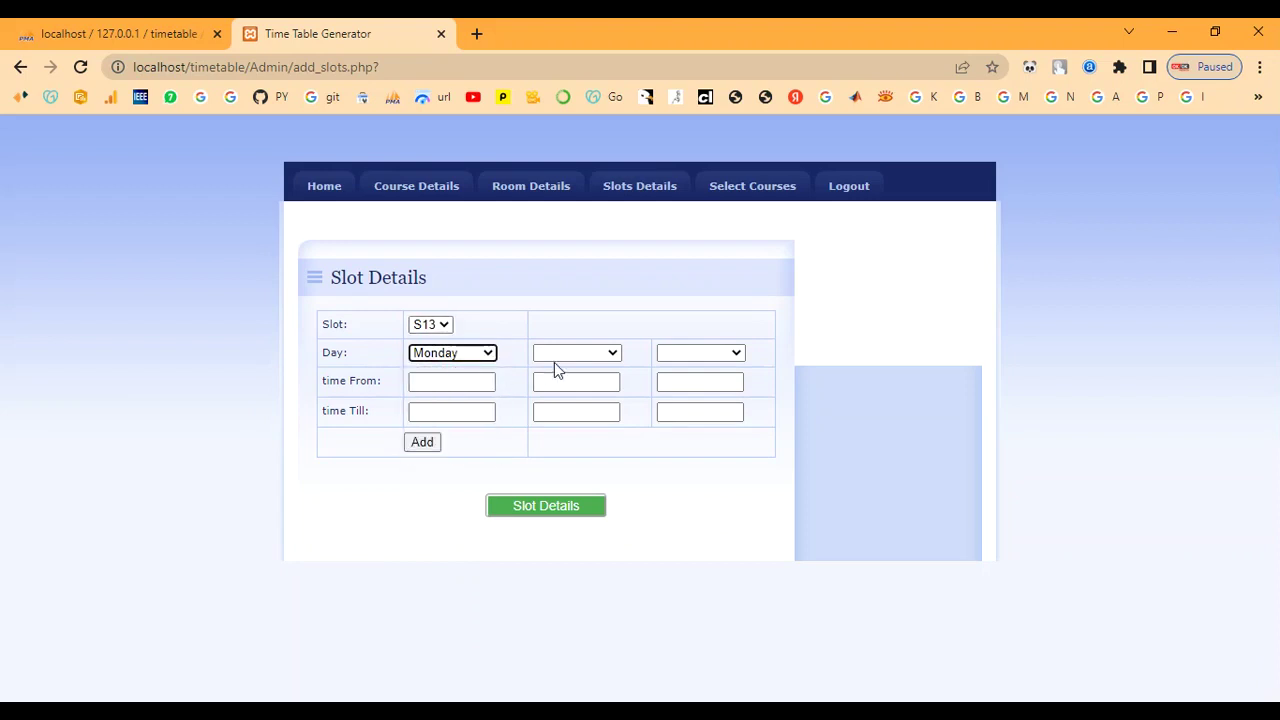
{"action": "left_click", "coordinate": [566, 355]}
{"action": "left_click", "coordinate": [572, 416]}
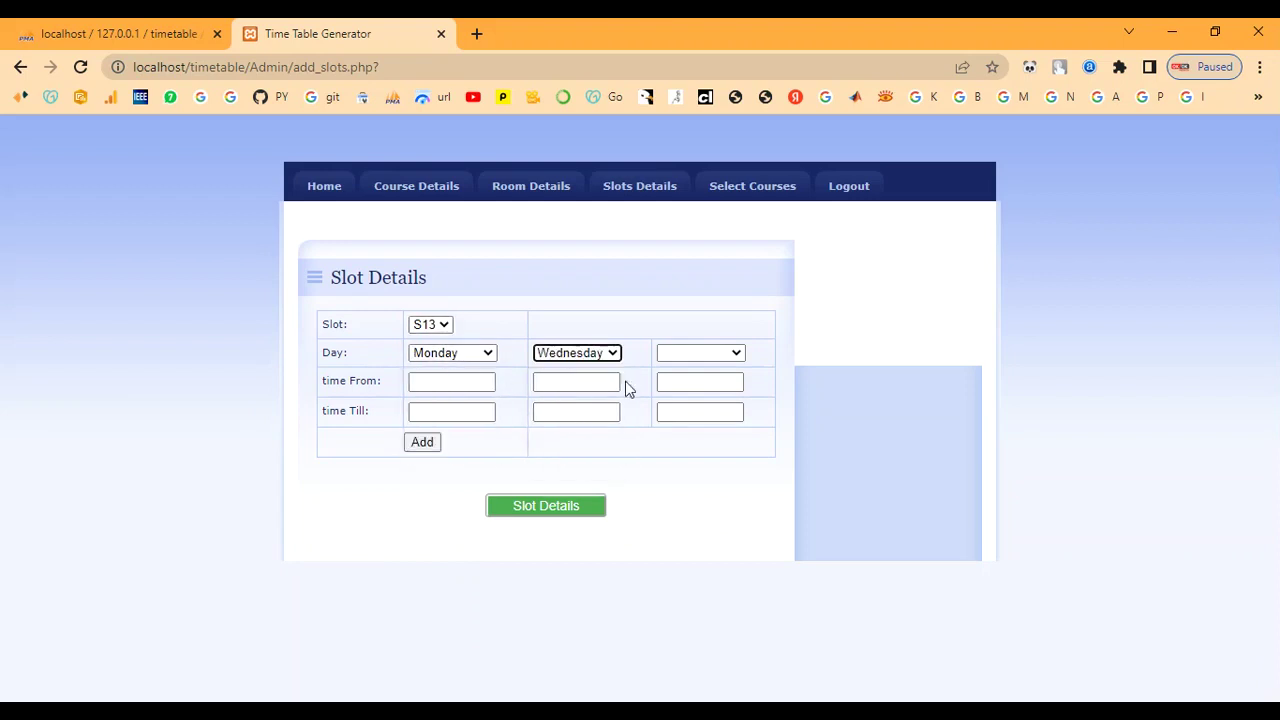
{"action": "left_click", "coordinate": [665, 357]}
{"action": "left_click", "coordinate": [682, 450]}
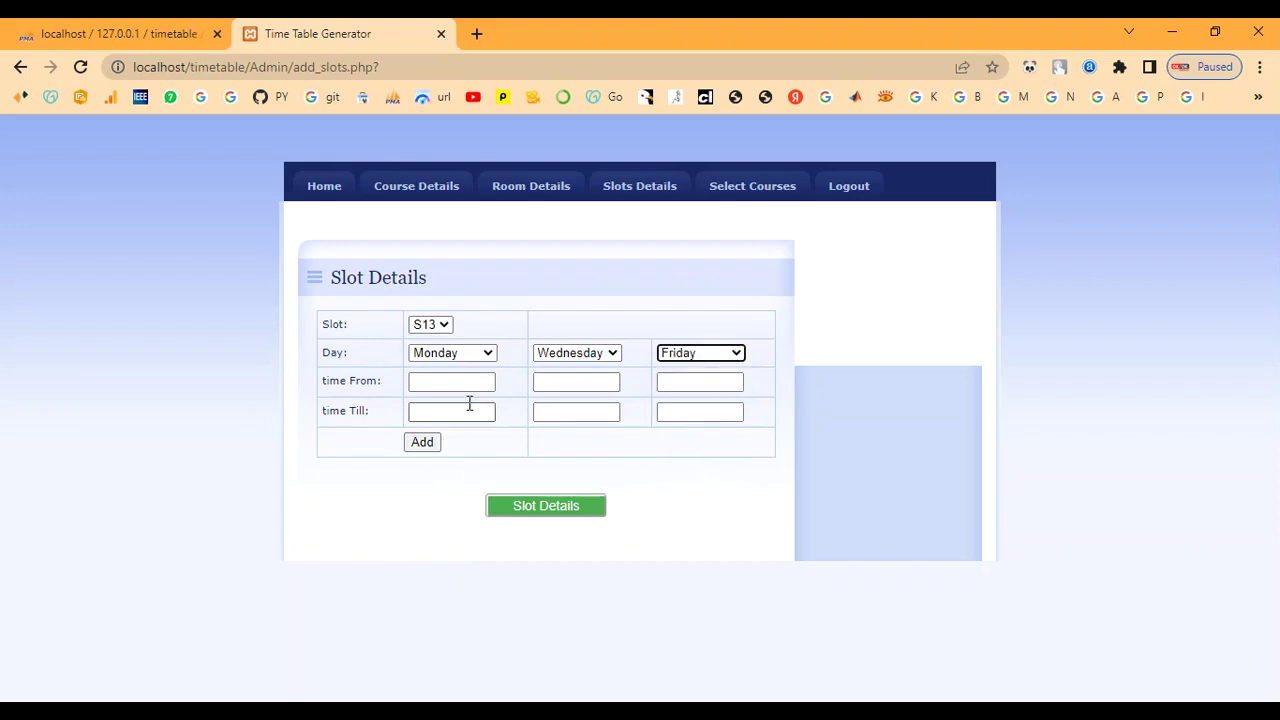
Set Monday's start time to 10.00 and the end time to 2.00 for all three days of slot S13
{"action": "left_click", "coordinate": [460, 385]}
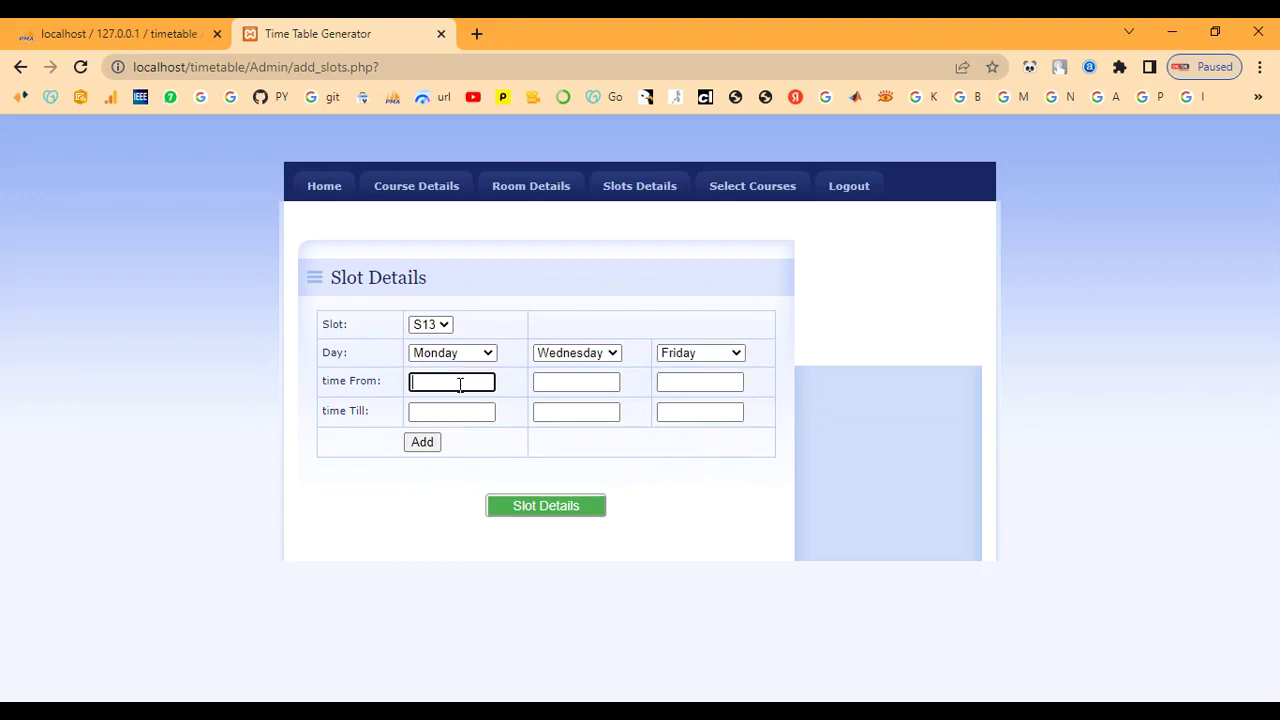
{"action": "type", "text": "10.00"}
{"action": "left_click", "coordinate": [432, 412]}
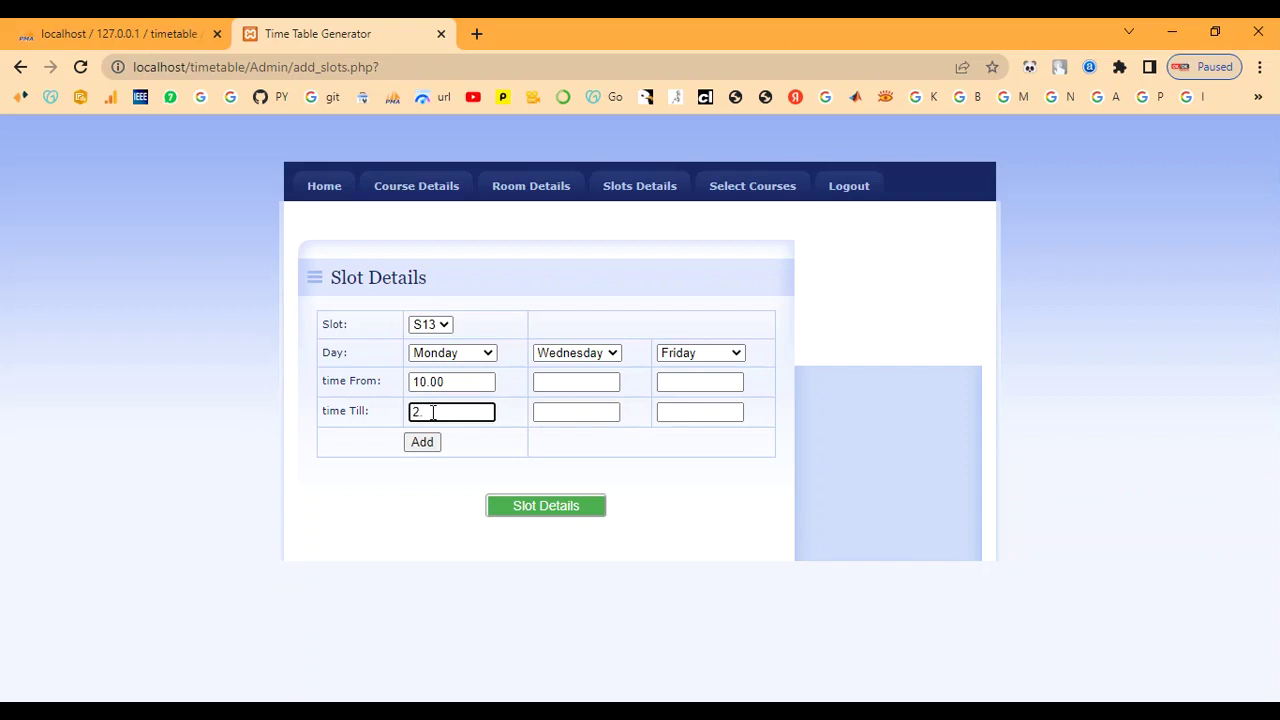
{"action": "type", "text": ".00"}
{"action": "key", "text": "Tab"}
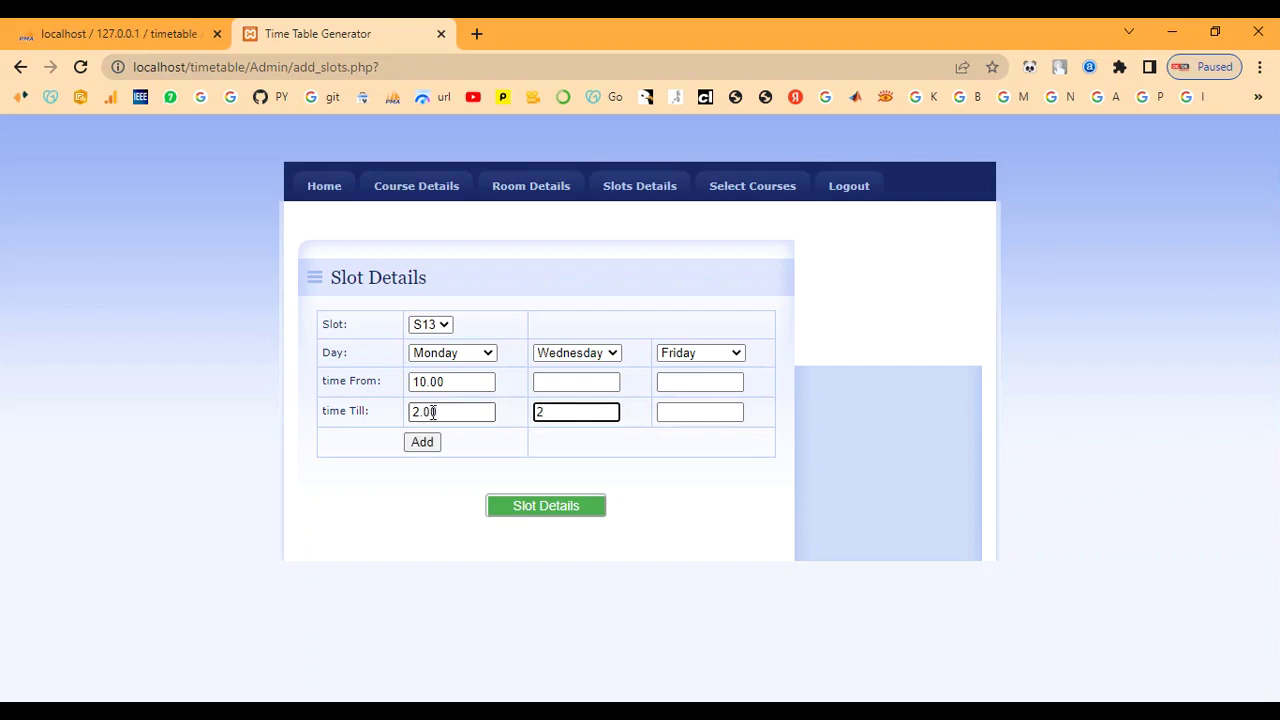
{"action": "type", "text": "2.00"}
{"action": "key", "text": "Tab"}
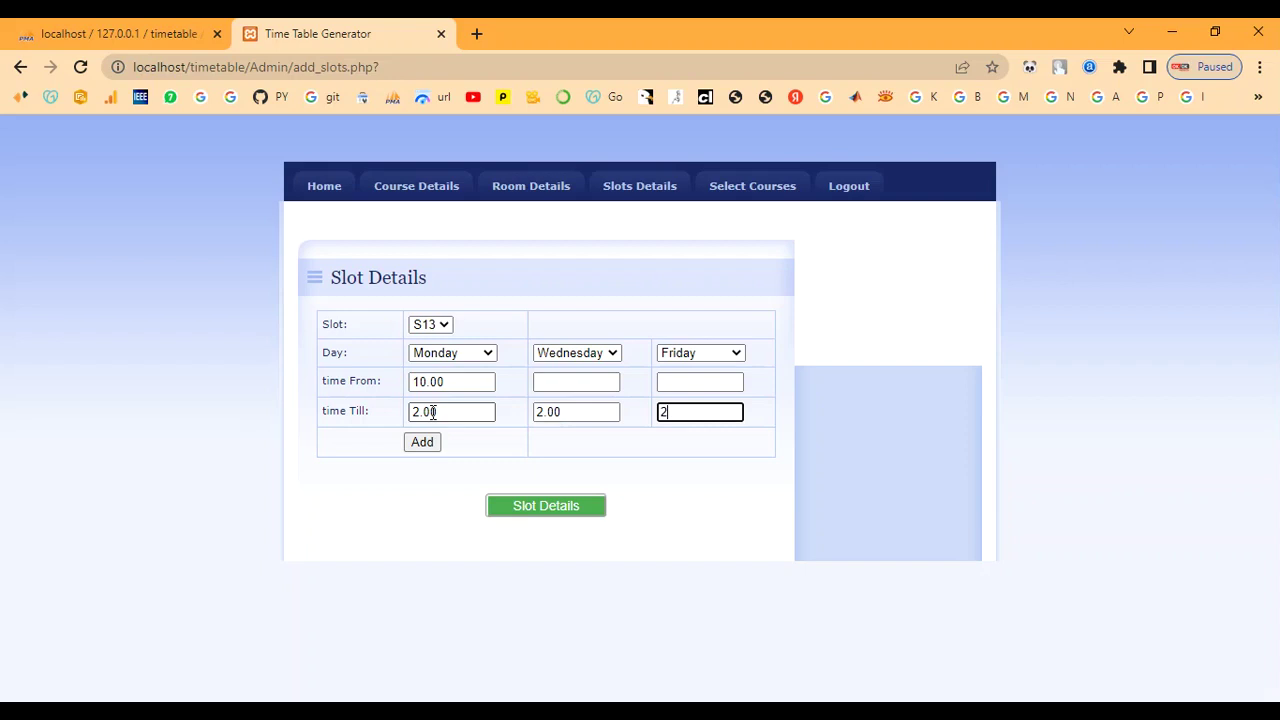
{"action": "type", "text": "2.00"}
Set the Wednesday and Friday start times to 10.00 and add the S13 slot
{"action": "left_click", "coordinate": [540, 381]}
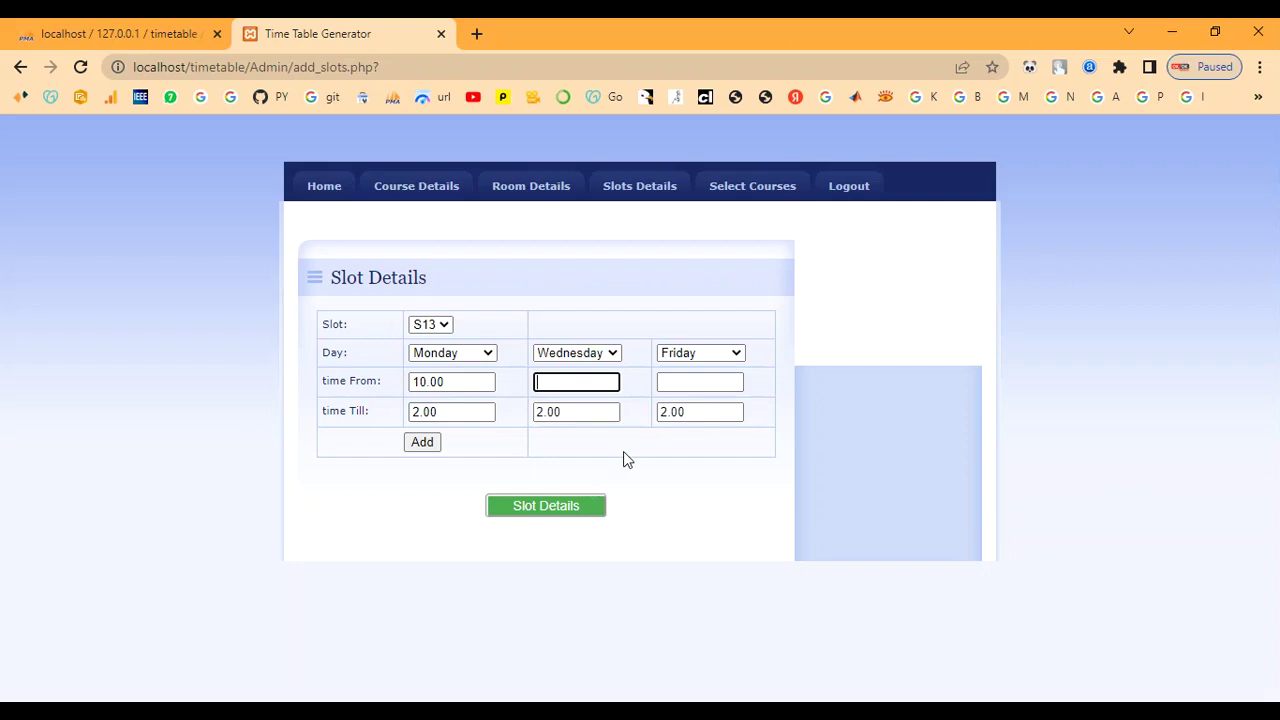
{"action": "type", "text": "10.00"}
{"action": "key", "text": "Tab"}
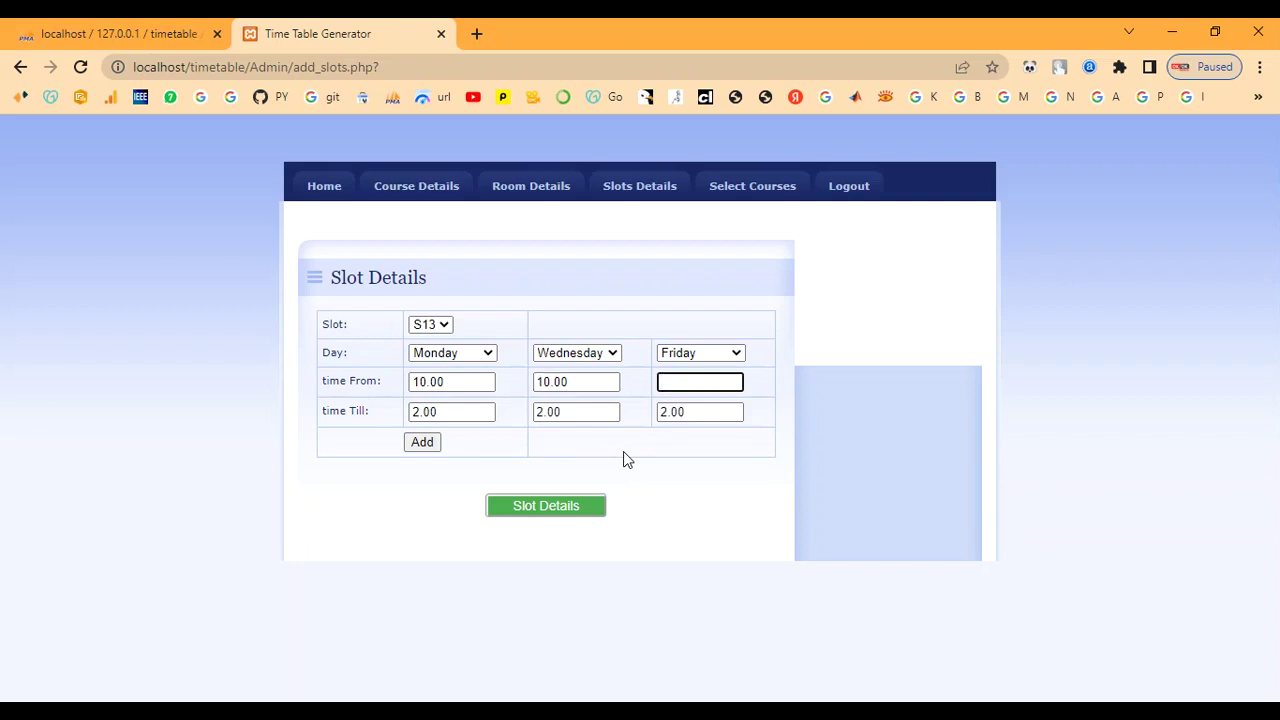
{"action": "type", "text": "10.00"}
{"action": "left_click", "coordinate": [424, 444]}
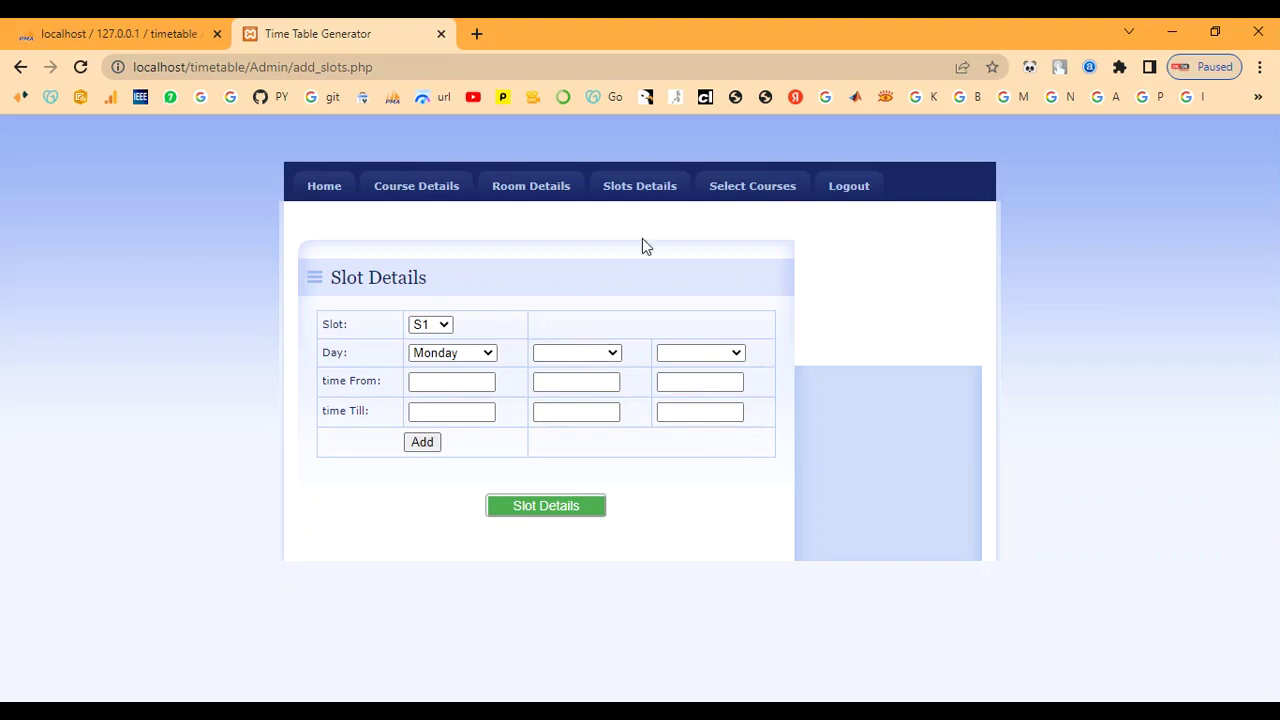
Check the S13 entry with its days, start times and end times in the slot details list
{"action": "left_click", "coordinate": [546, 506]}
{"action": "scroll", "coordinate": [500, 417], "scroll_direction": "down", "scroll_amount": 2}
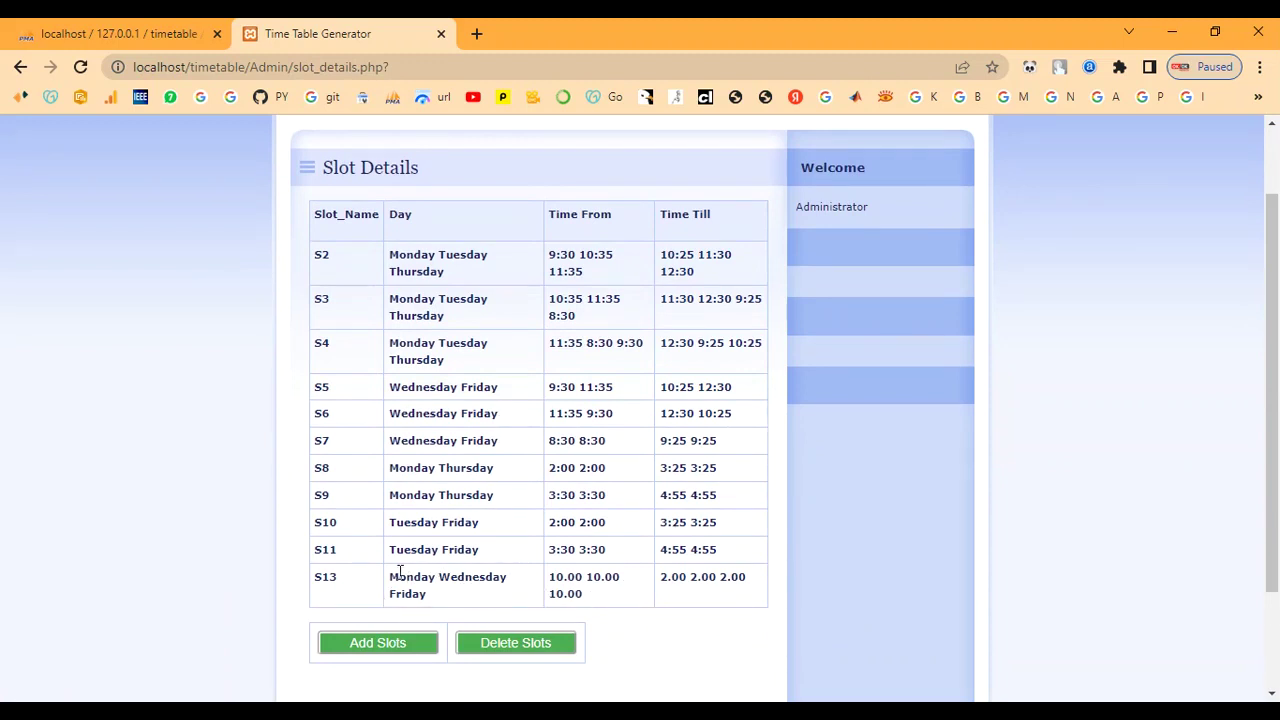
{"action": "left_click_drag", "start_coordinate": [397, 572], "coordinate": [776, 586]}
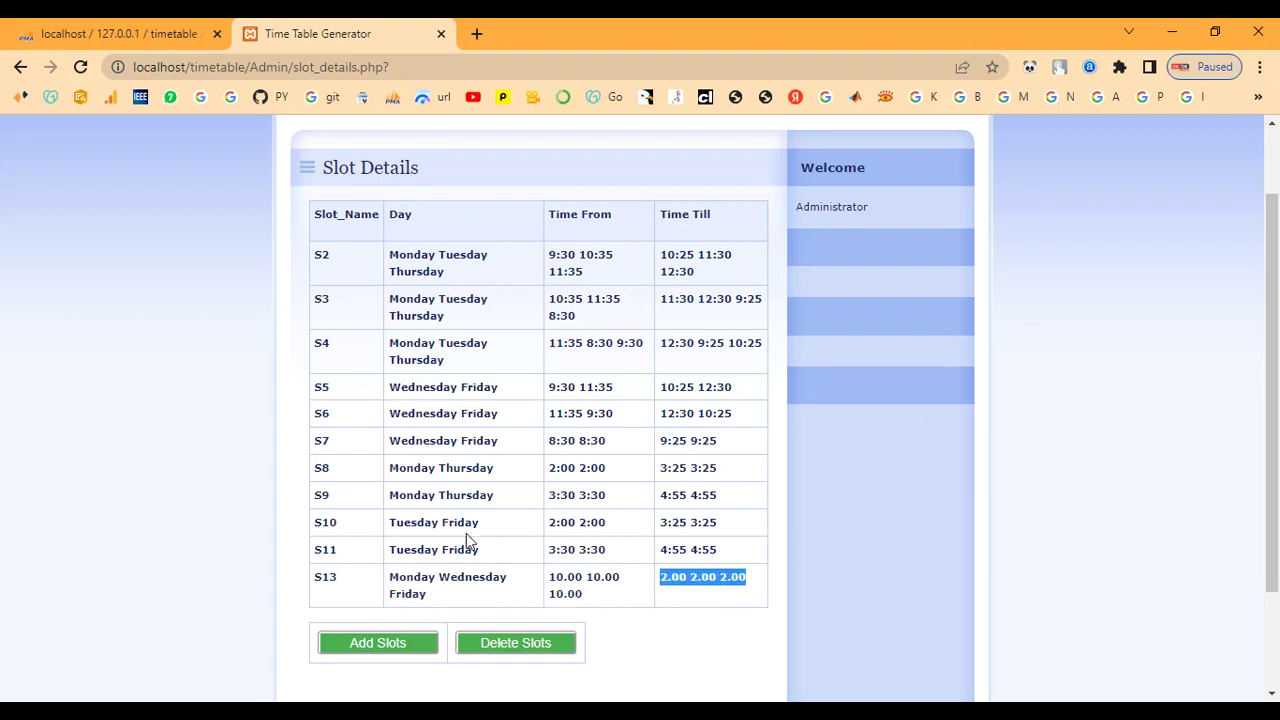
Select all odd semester courses, generate the timetable and bring up the class timetables overview
{"action": "scroll", "coordinate": [531, 530], "scroll_direction": "up", "scroll_amount": 2}
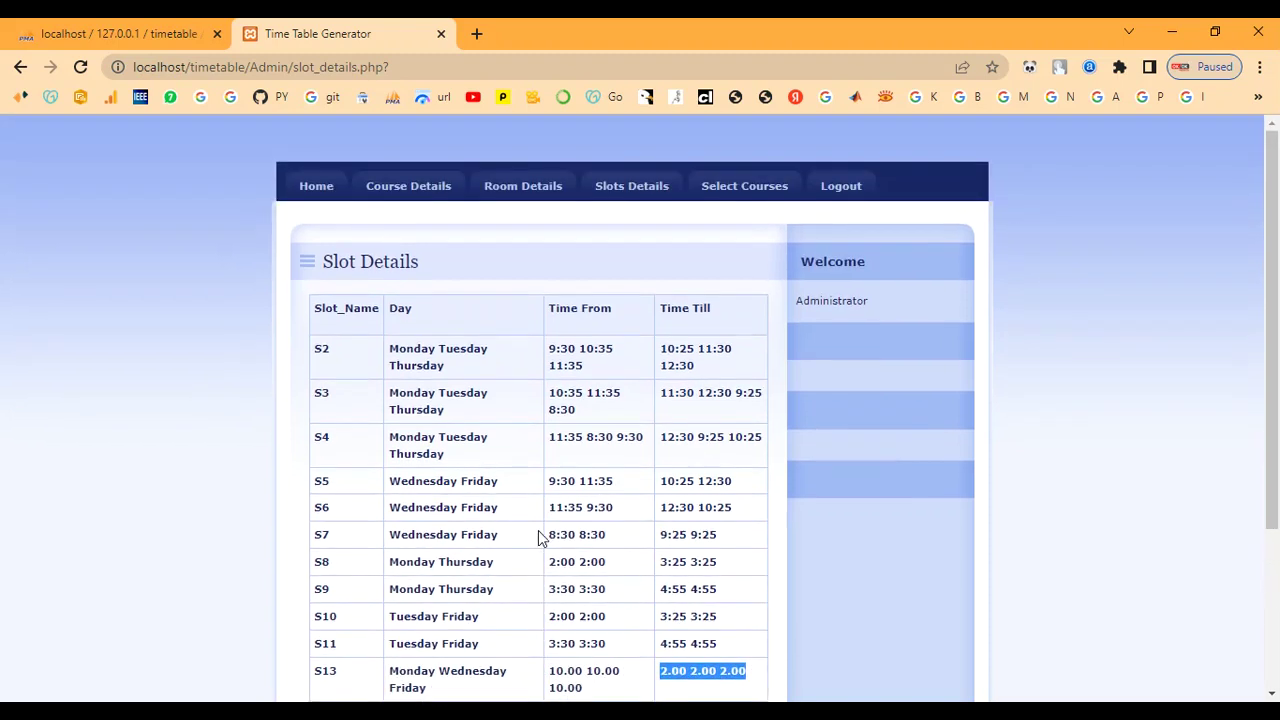
{"action": "left_click", "coordinate": [740, 188]}
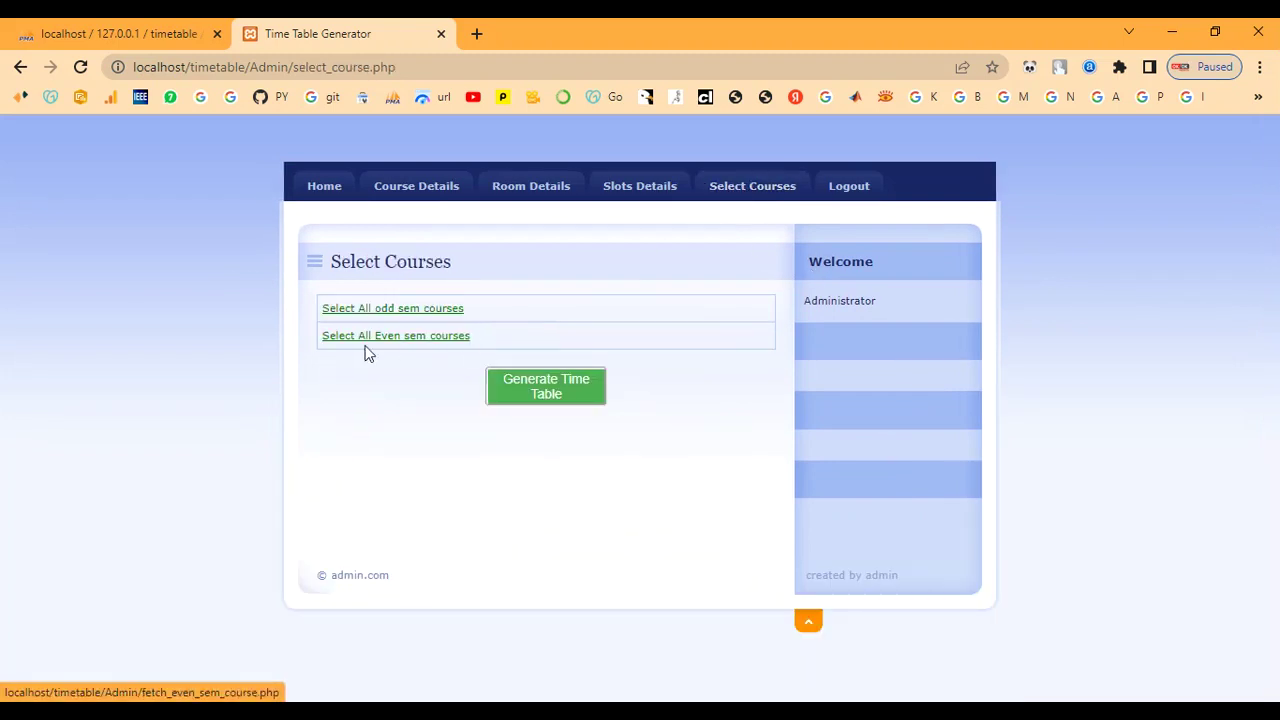
{"action": "left_click", "coordinate": [386, 310]}
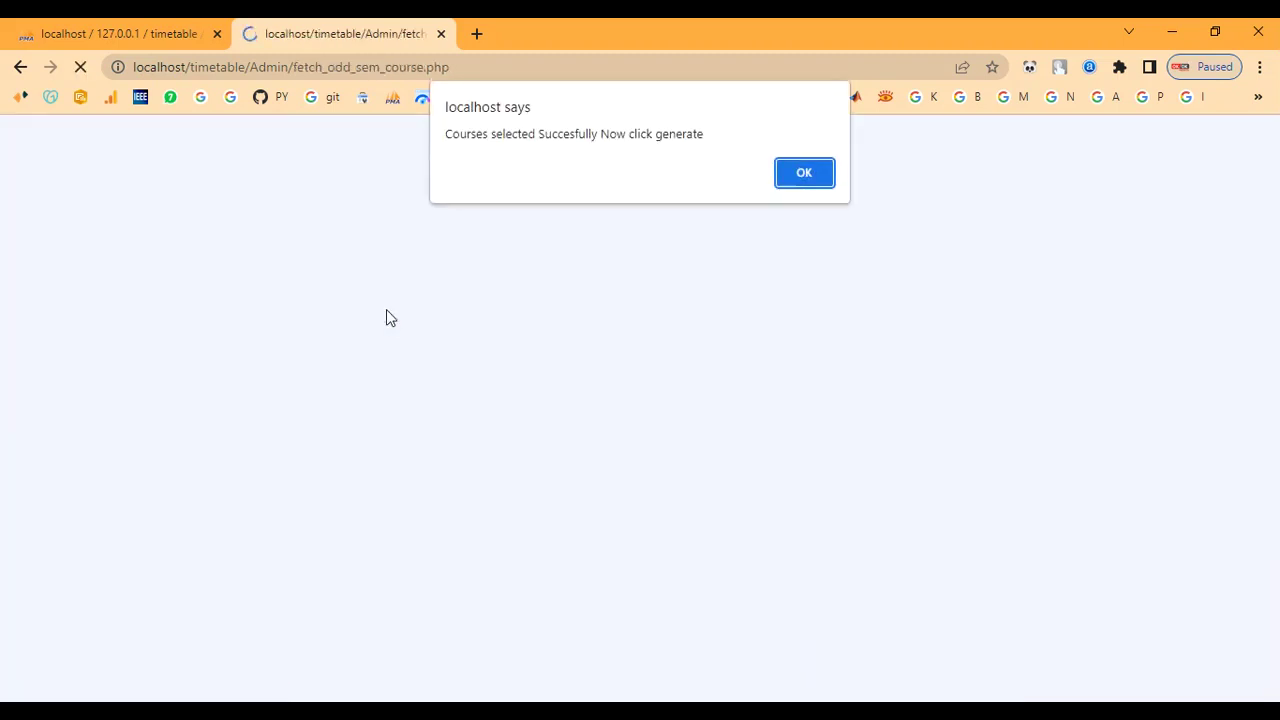
{"action": "left_click", "coordinate": [802, 178]}
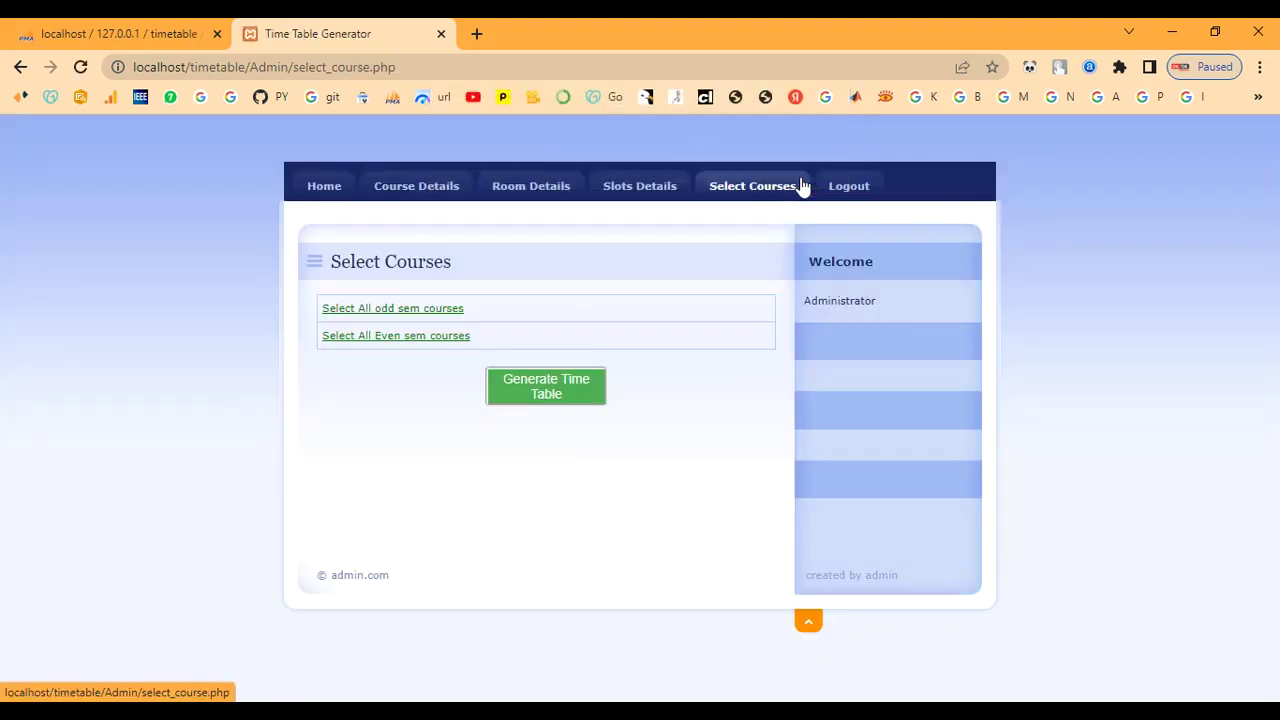
{"action": "left_click", "coordinate": [559, 405]}
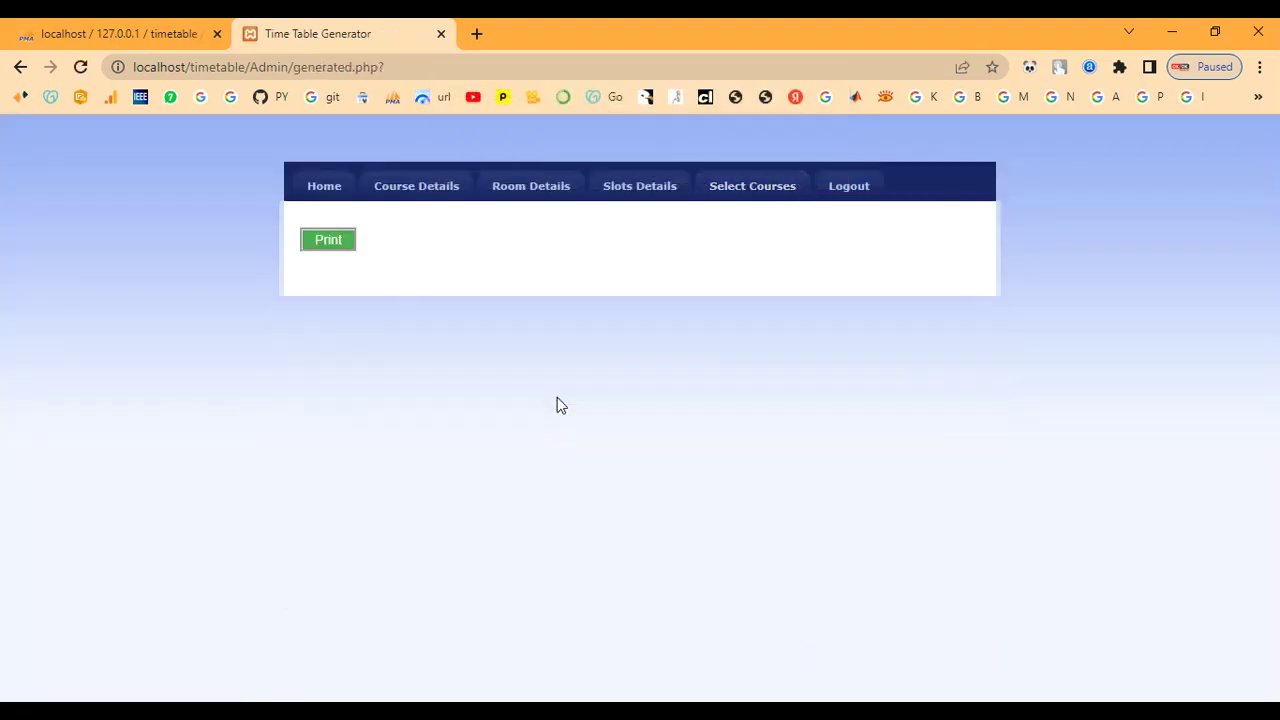
{"action": "left_click", "coordinate": [330, 241]}
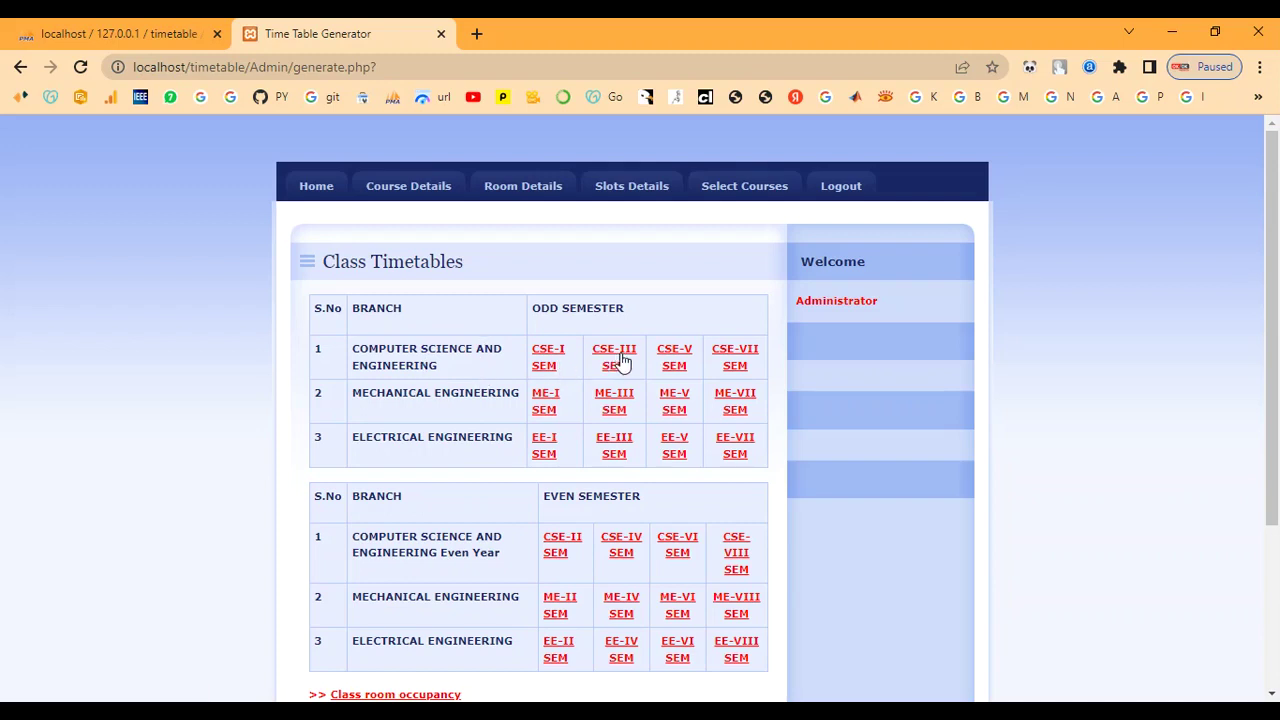
View the odd-semester CSE-I SEM class timetable and return to the timetables overview
{"action": "scroll", "coordinate": [540, 489], "scroll_direction": "down", "scroll_amount": 1}
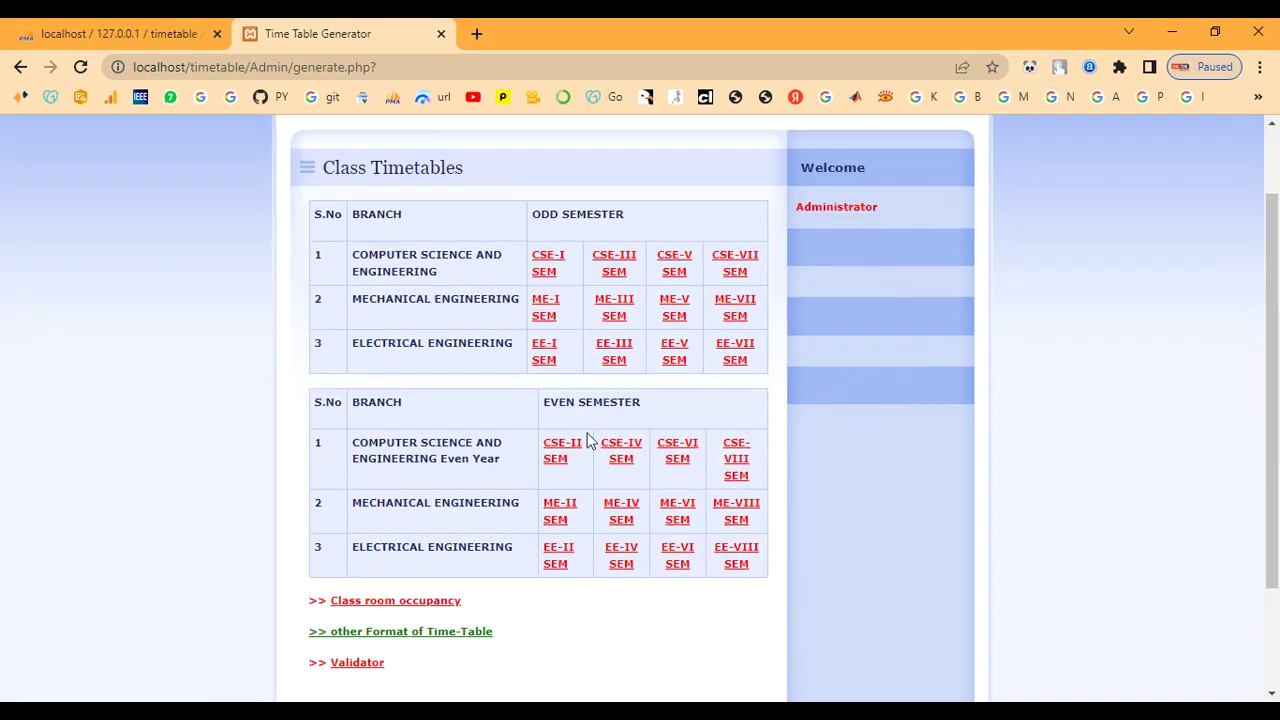
{"action": "left_click", "coordinate": [545, 280]}
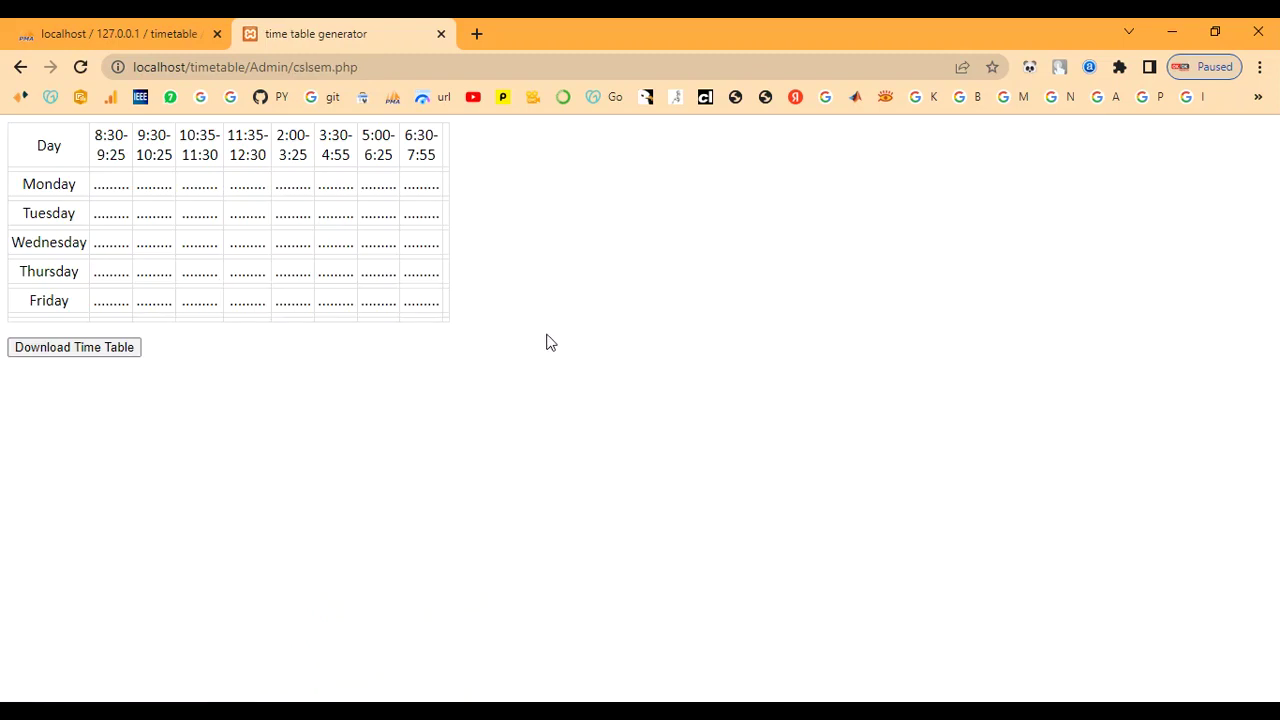
{"action": "left_click", "coordinate": [20, 70]}
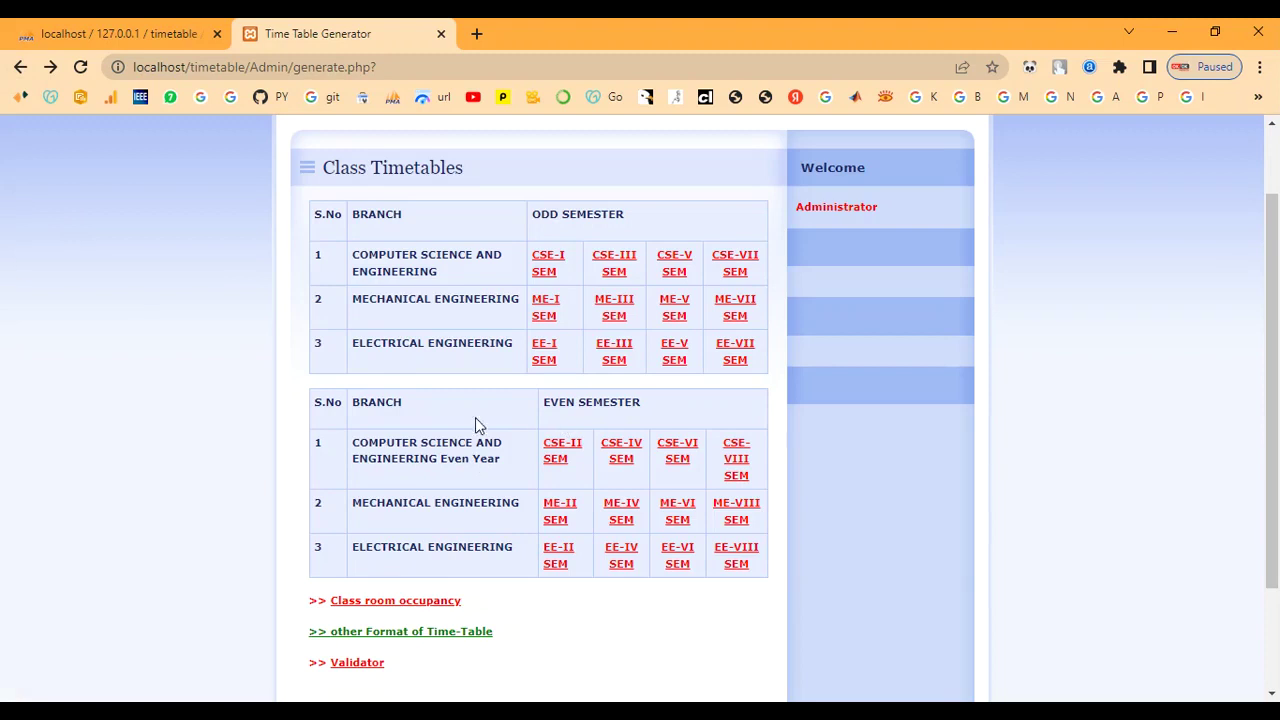
Examine the CSE-II SEM timetable in the other format, going through its course, department, slot and venue columns
{"action": "left_click", "coordinate": [420, 632]}
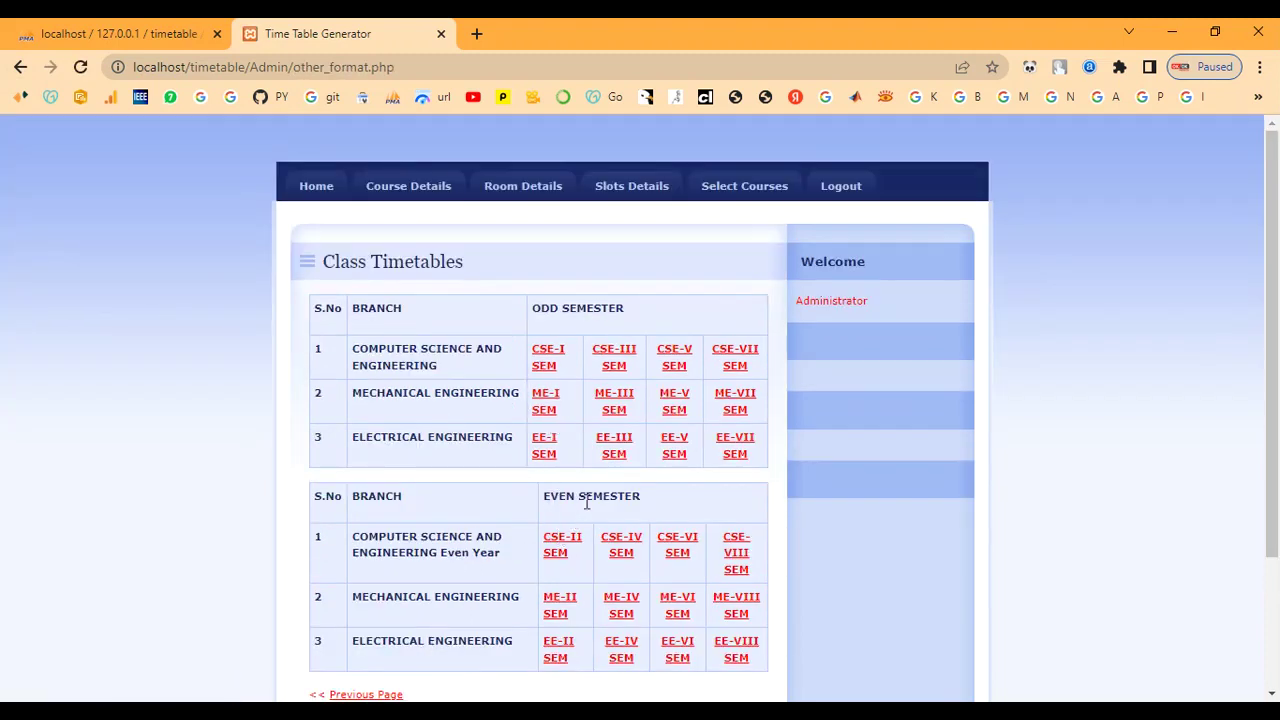
{"action": "left_click", "coordinate": [557, 553]}
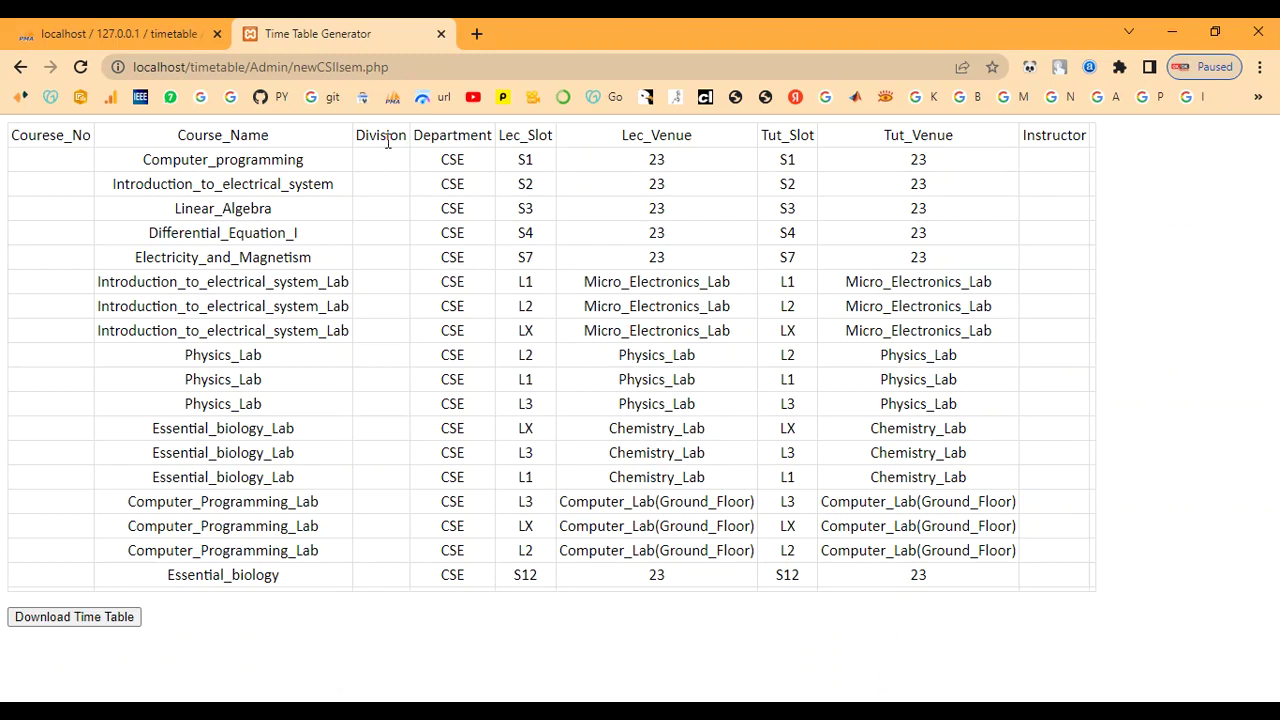
{"action": "left_click_drag", "start_coordinate": [15, 127], "coordinate": [82, 134]}
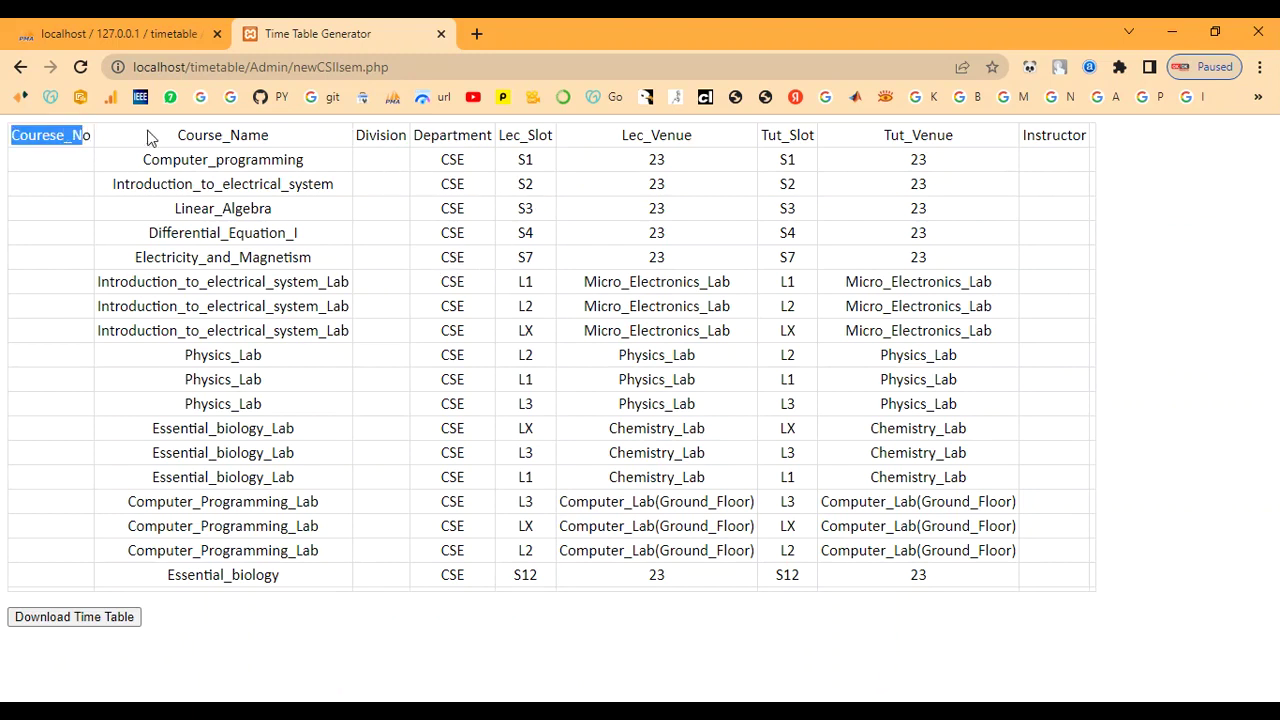
{"action": "left_click_drag", "start_coordinate": [176, 142], "coordinate": [278, 150]}
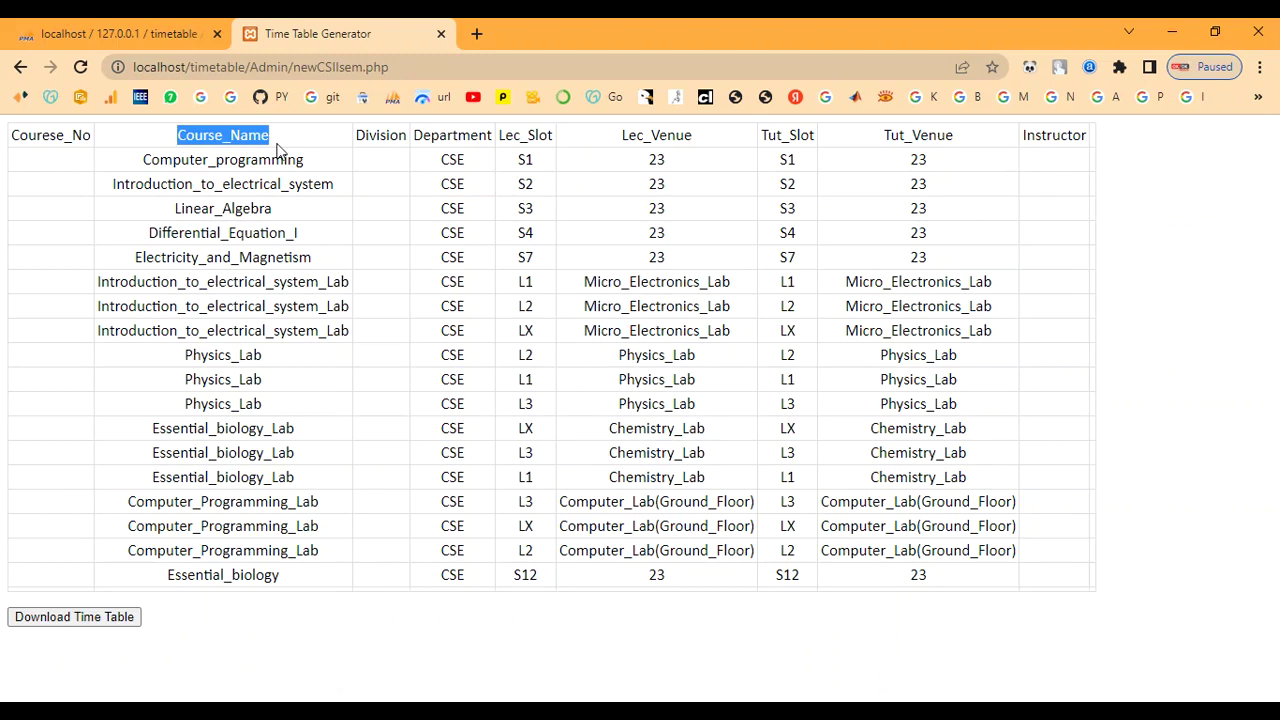
{"action": "left_click_drag", "start_coordinate": [358, 135], "coordinate": [605, 138]}
{"action": "left_click", "coordinate": [500, 147]}
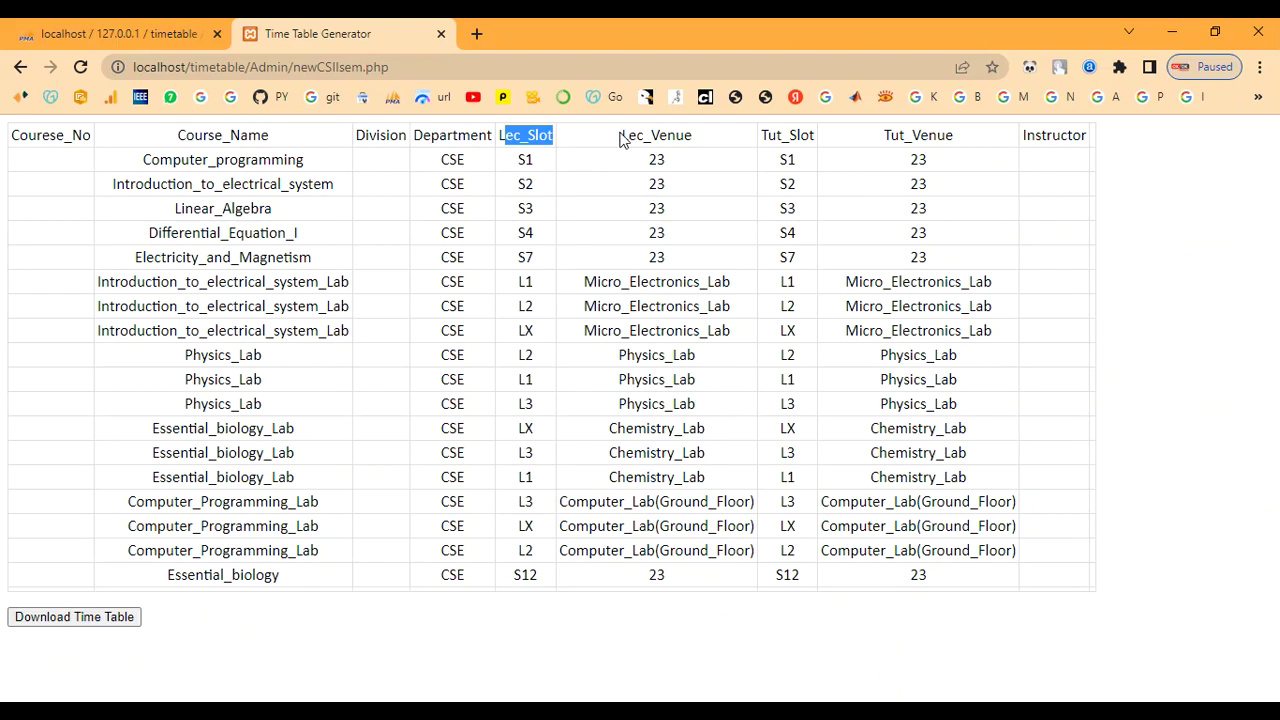
{"action": "left_click", "coordinate": [697, 146]}
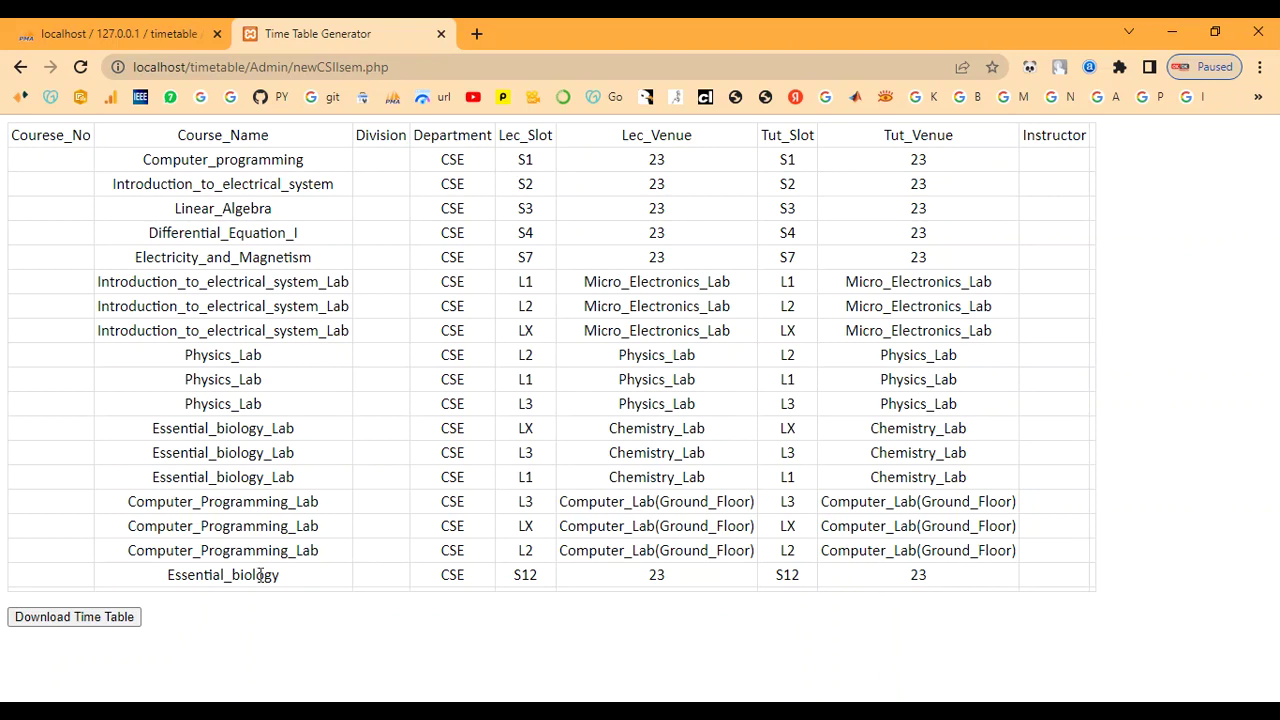
{"action": "left_click", "coordinate": [20, 67]}
View the CSE-IV, CSE-VI and CSE-VIII SEM timetables in the other format, returning to the overview after each
{"action": "scroll", "coordinate": [590, 535], "scroll_direction": "down", "scroll_amount": 1}
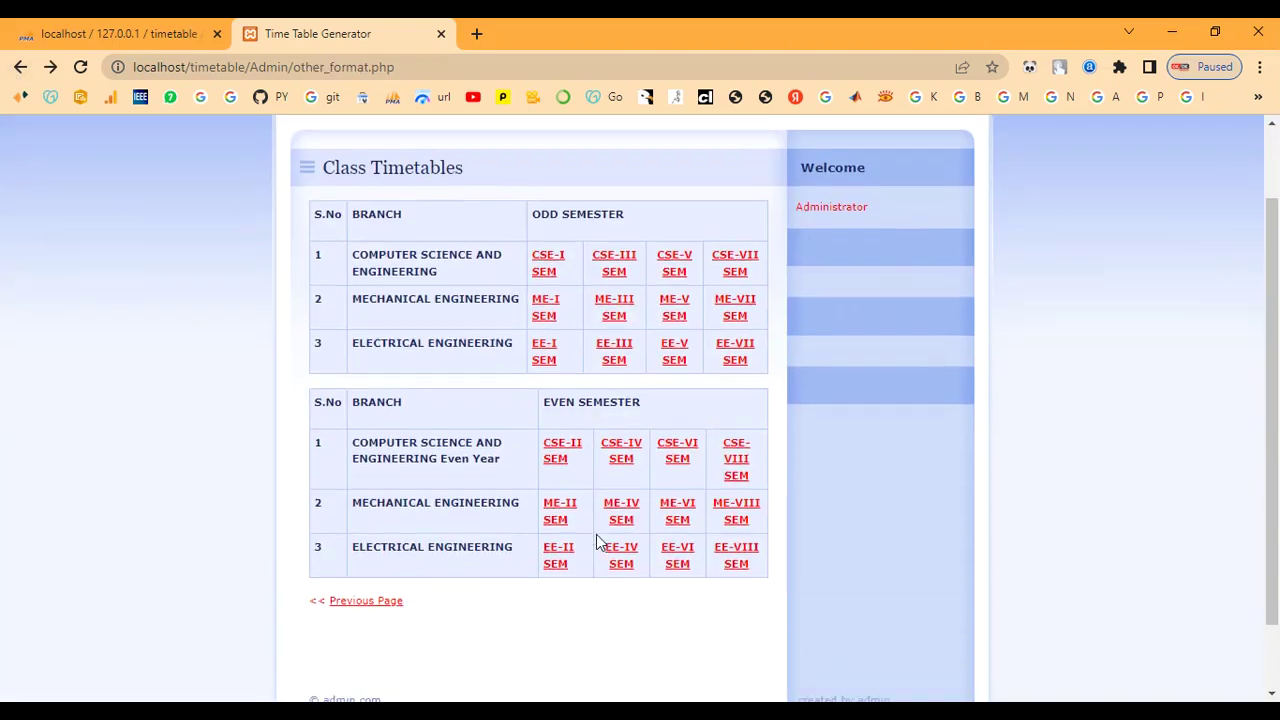
{"action": "left_click", "coordinate": [620, 465]}
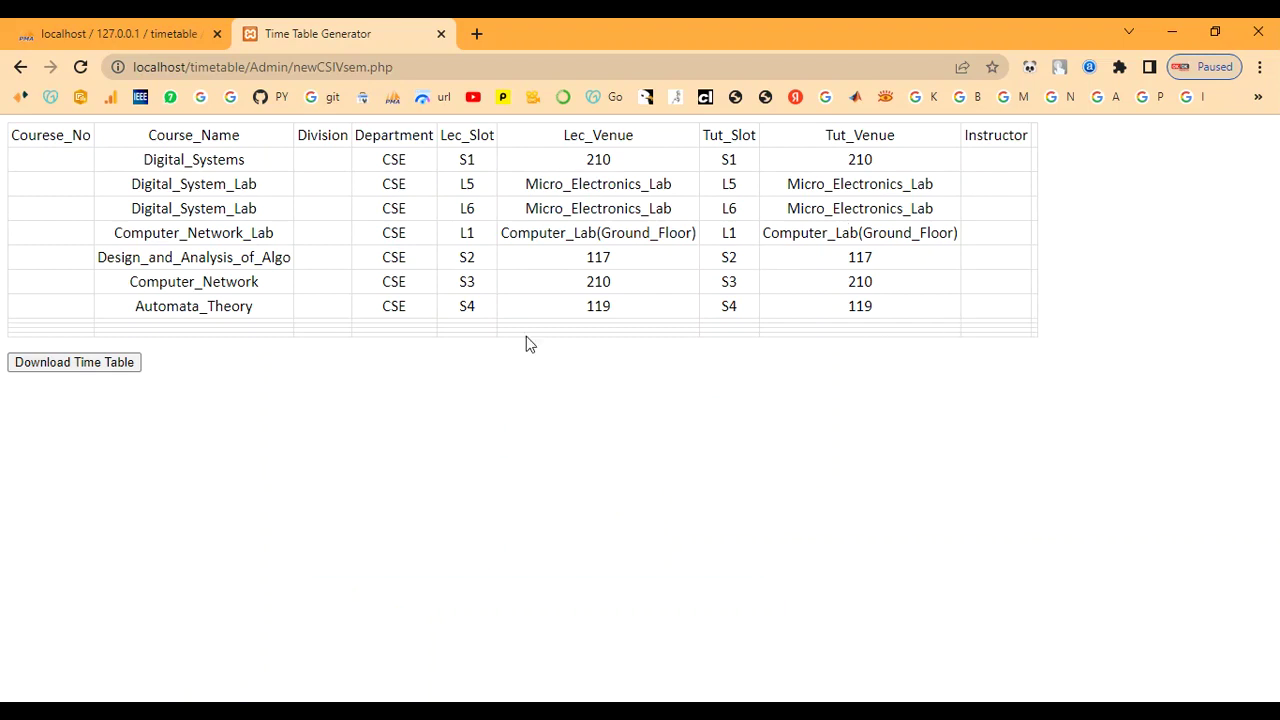
{"action": "left_click", "coordinate": [20, 67]}
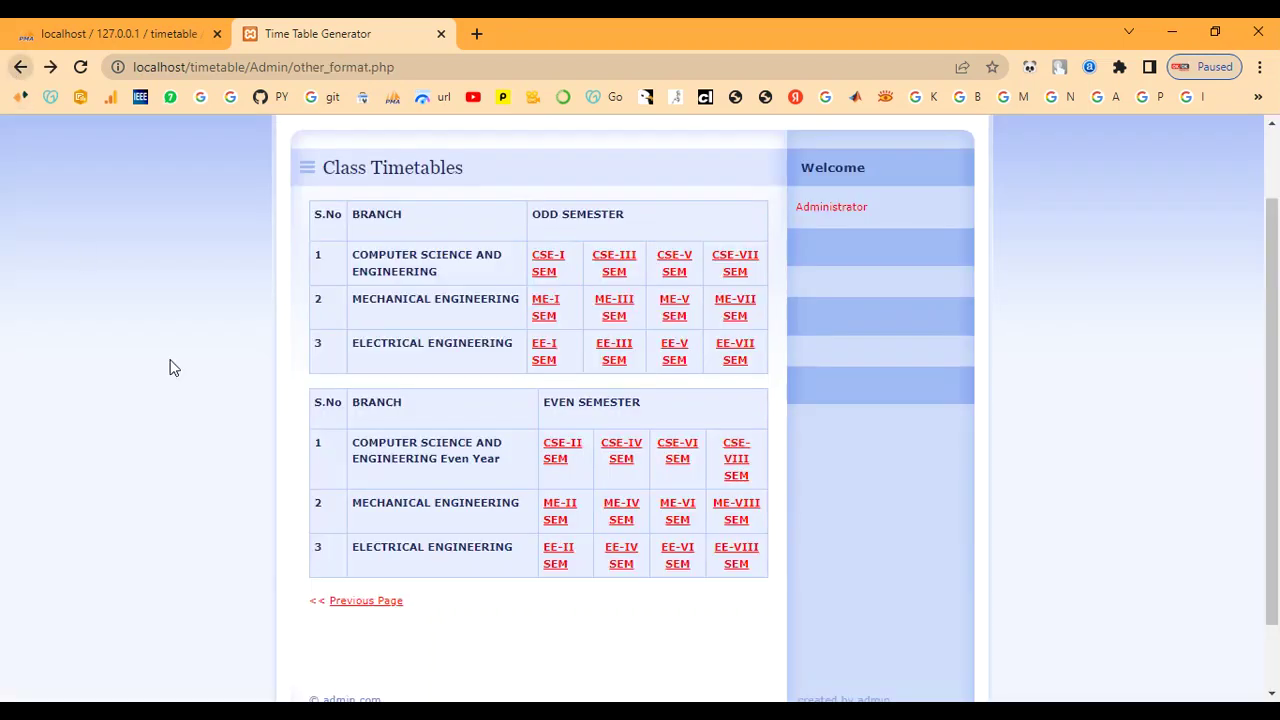
{"action": "left_click", "coordinate": [678, 462]}
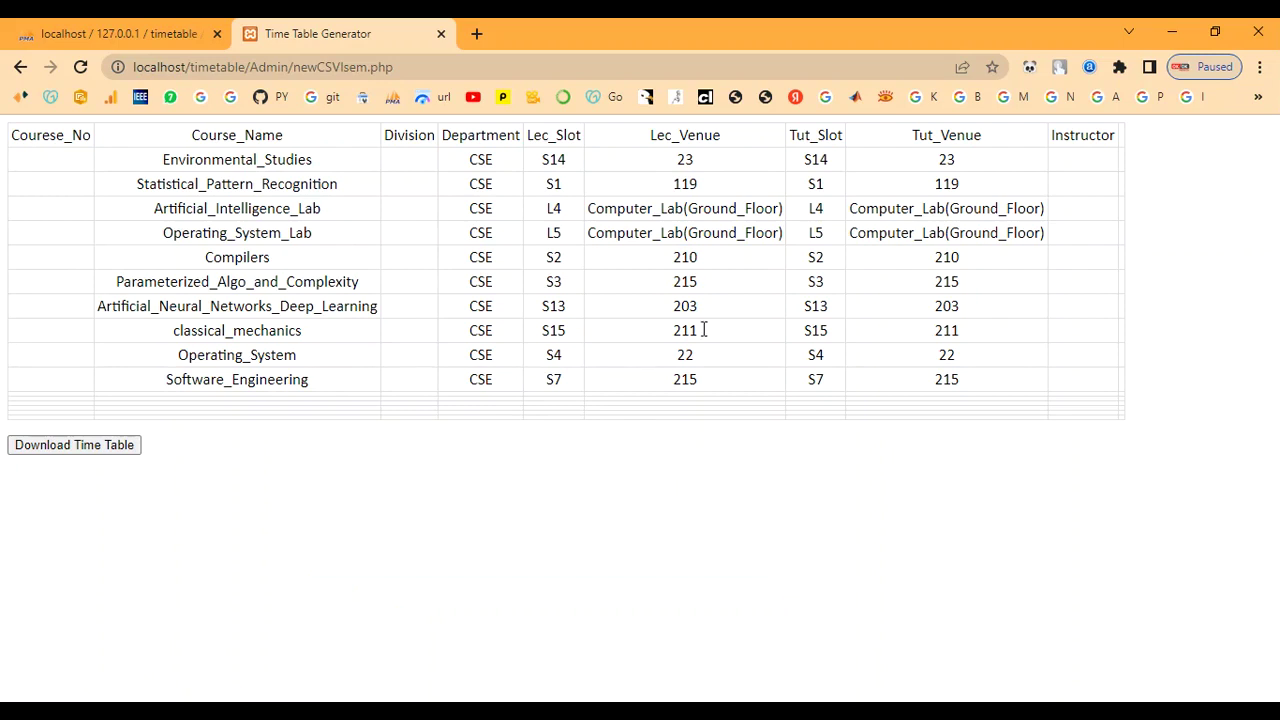
{"action": "left_click", "coordinate": [19, 69]}
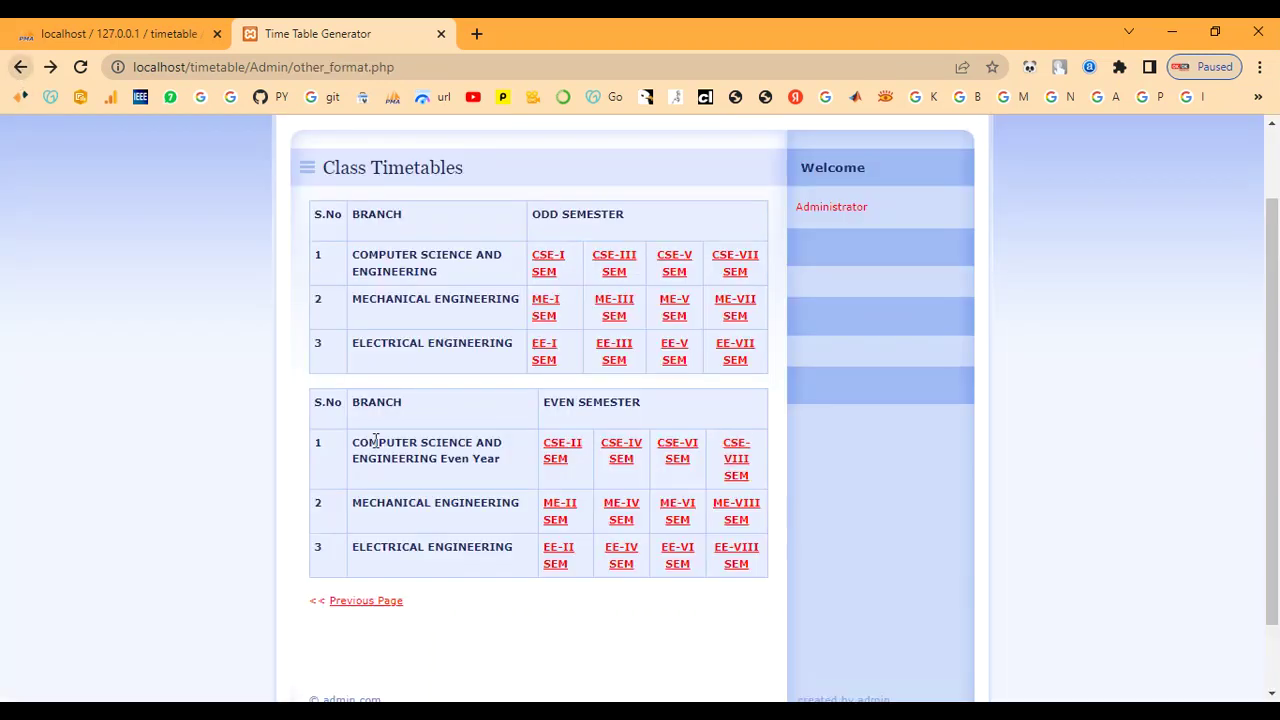
{"action": "left_click", "coordinate": [731, 468]}
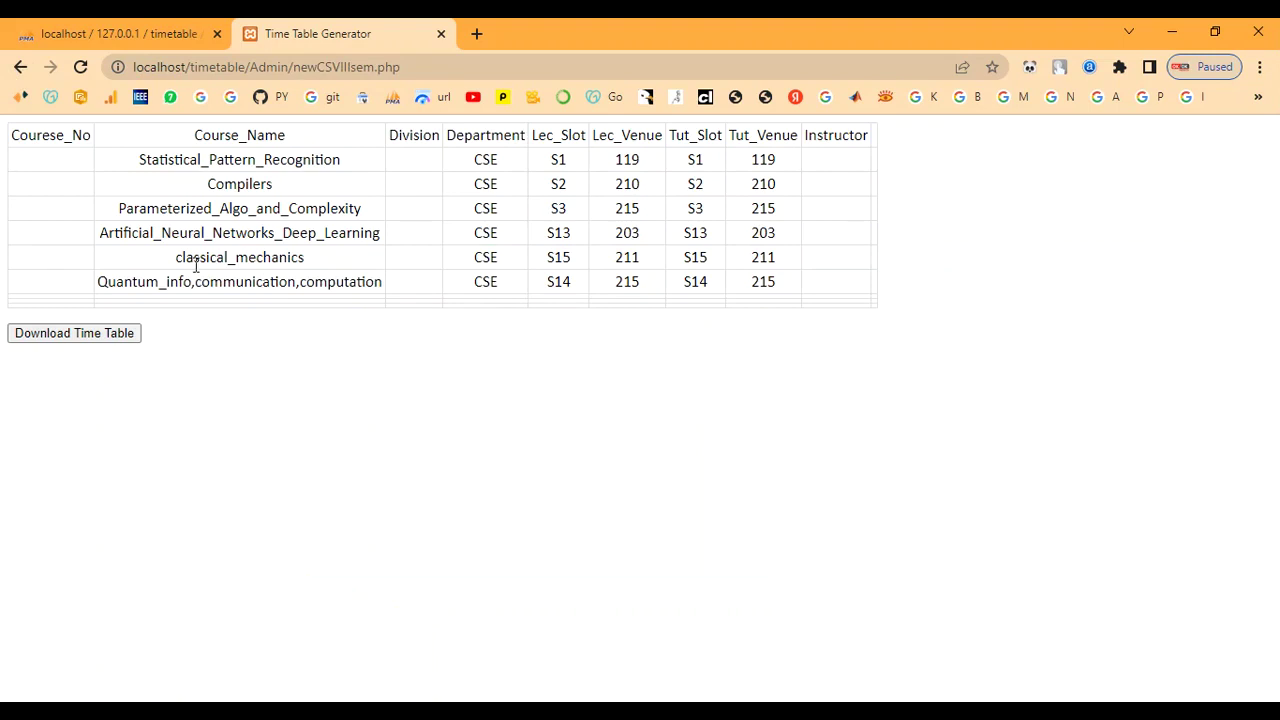
{"action": "left_click", "coordinate": [16, 66]}
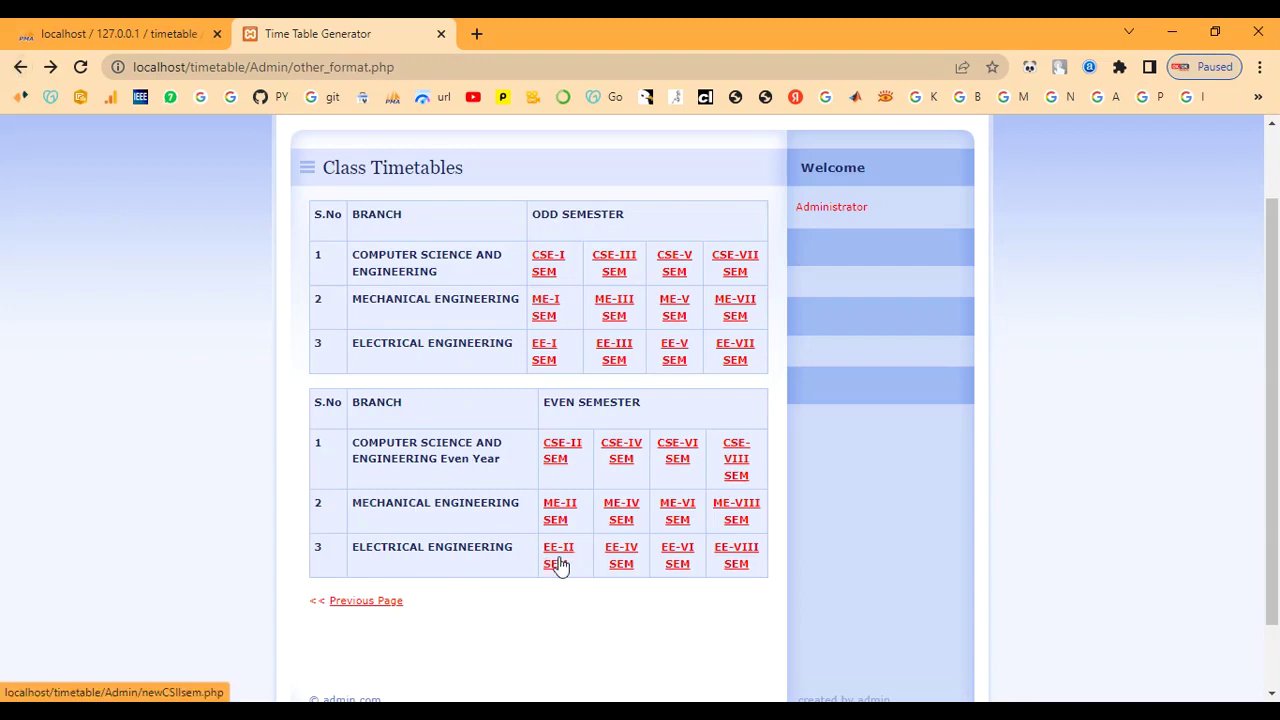
View the odd-semester CSE-I SEM timetable in the other format and return to the overview
{"action": "scroll", "coordinate": [556, 565], "scroll_direction": "up", "scroll_amount": 1}
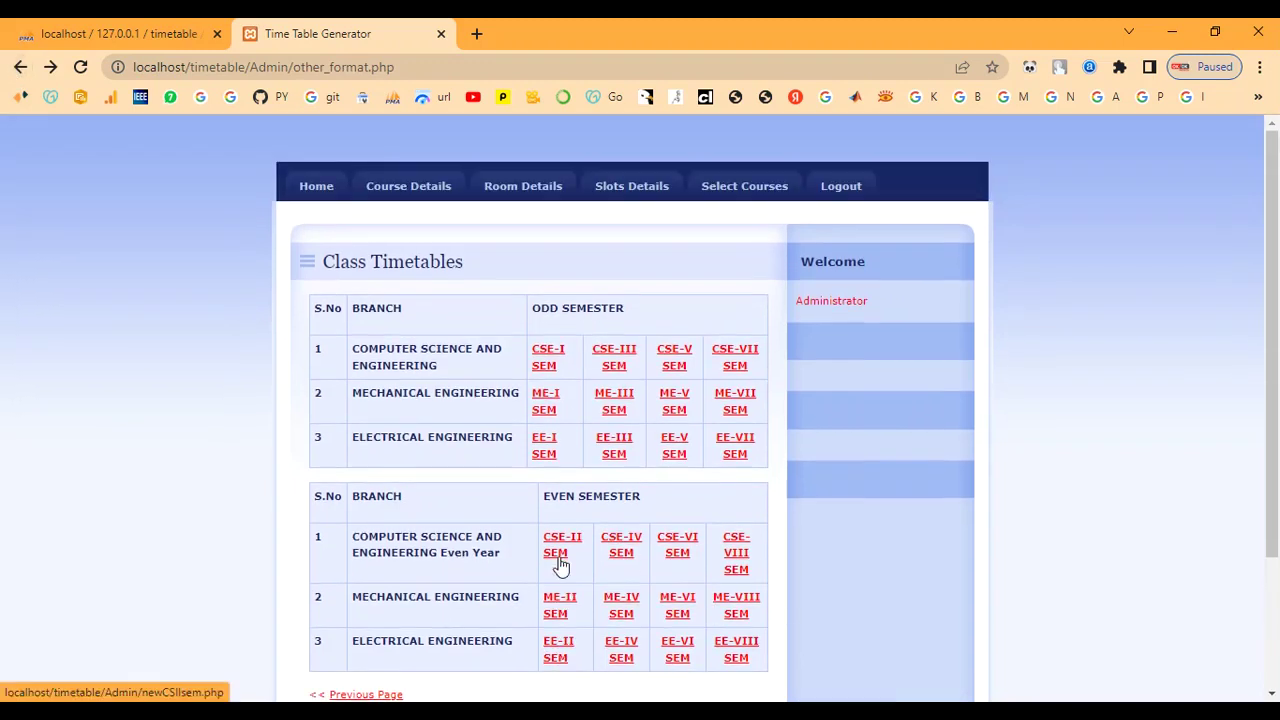
{"action": "left_click", "coordinate": [545, 368]}
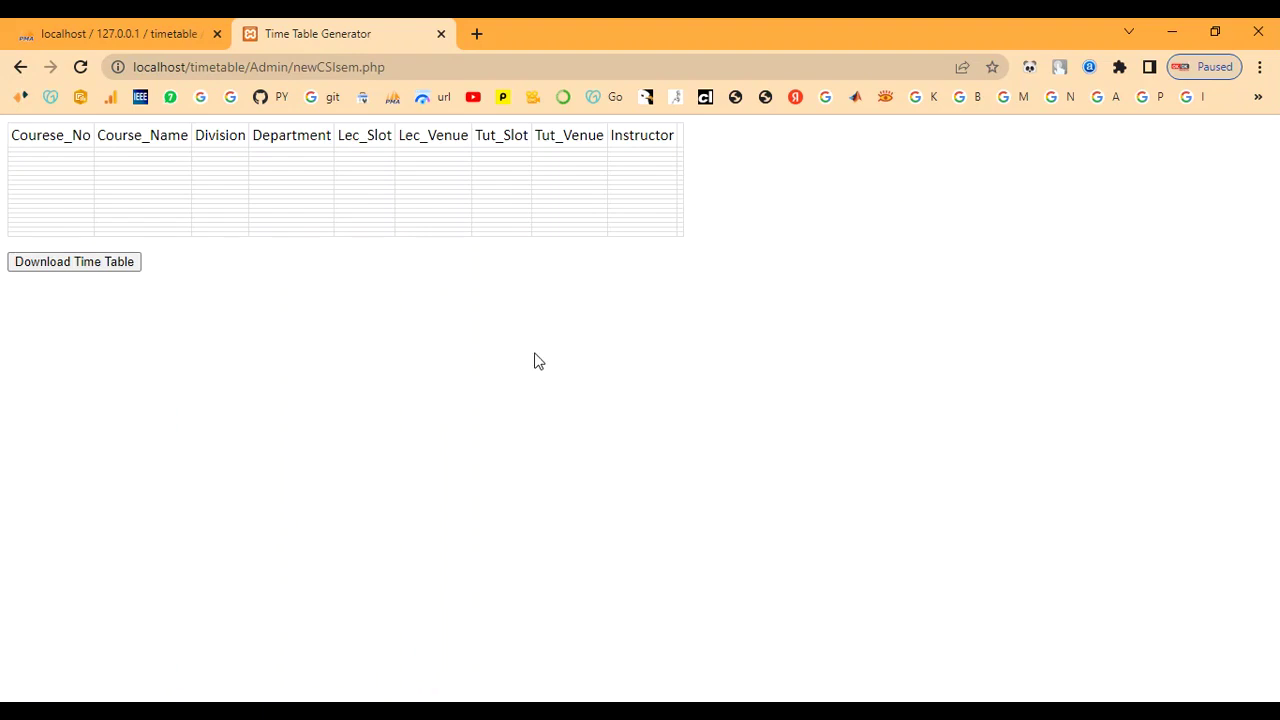
{"action": "left_click", "coordinate": [20, 67]}
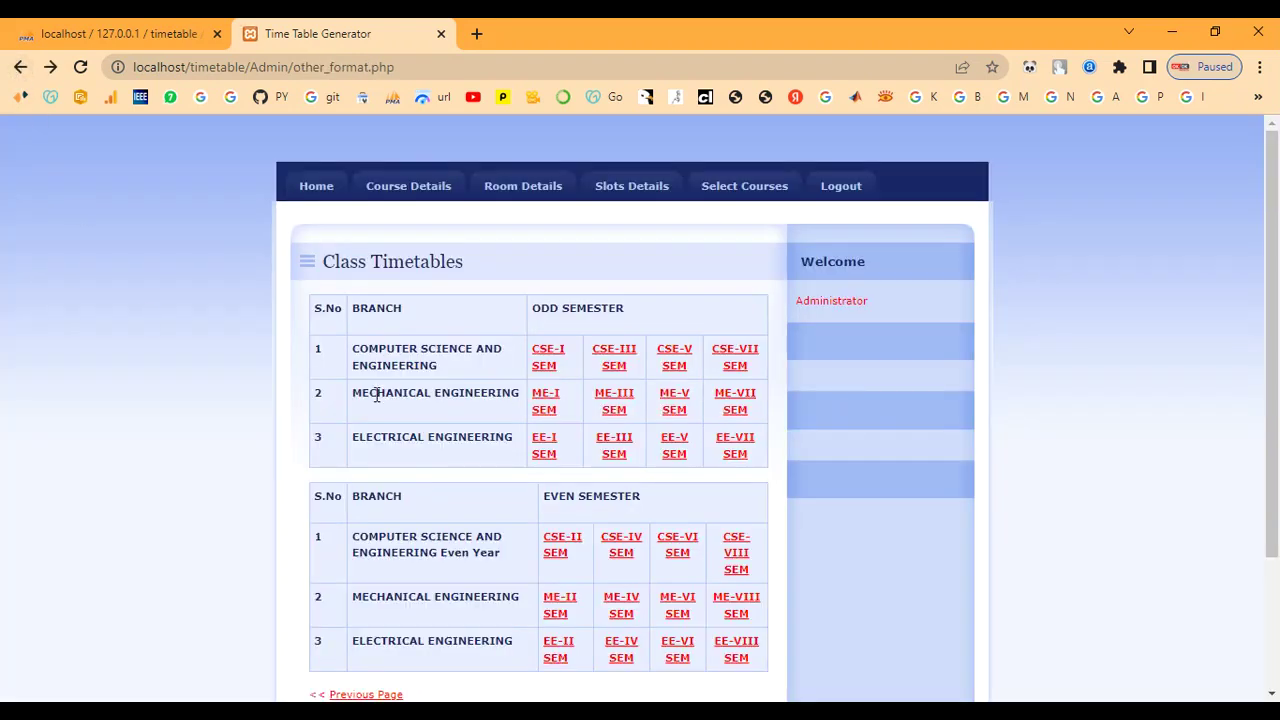